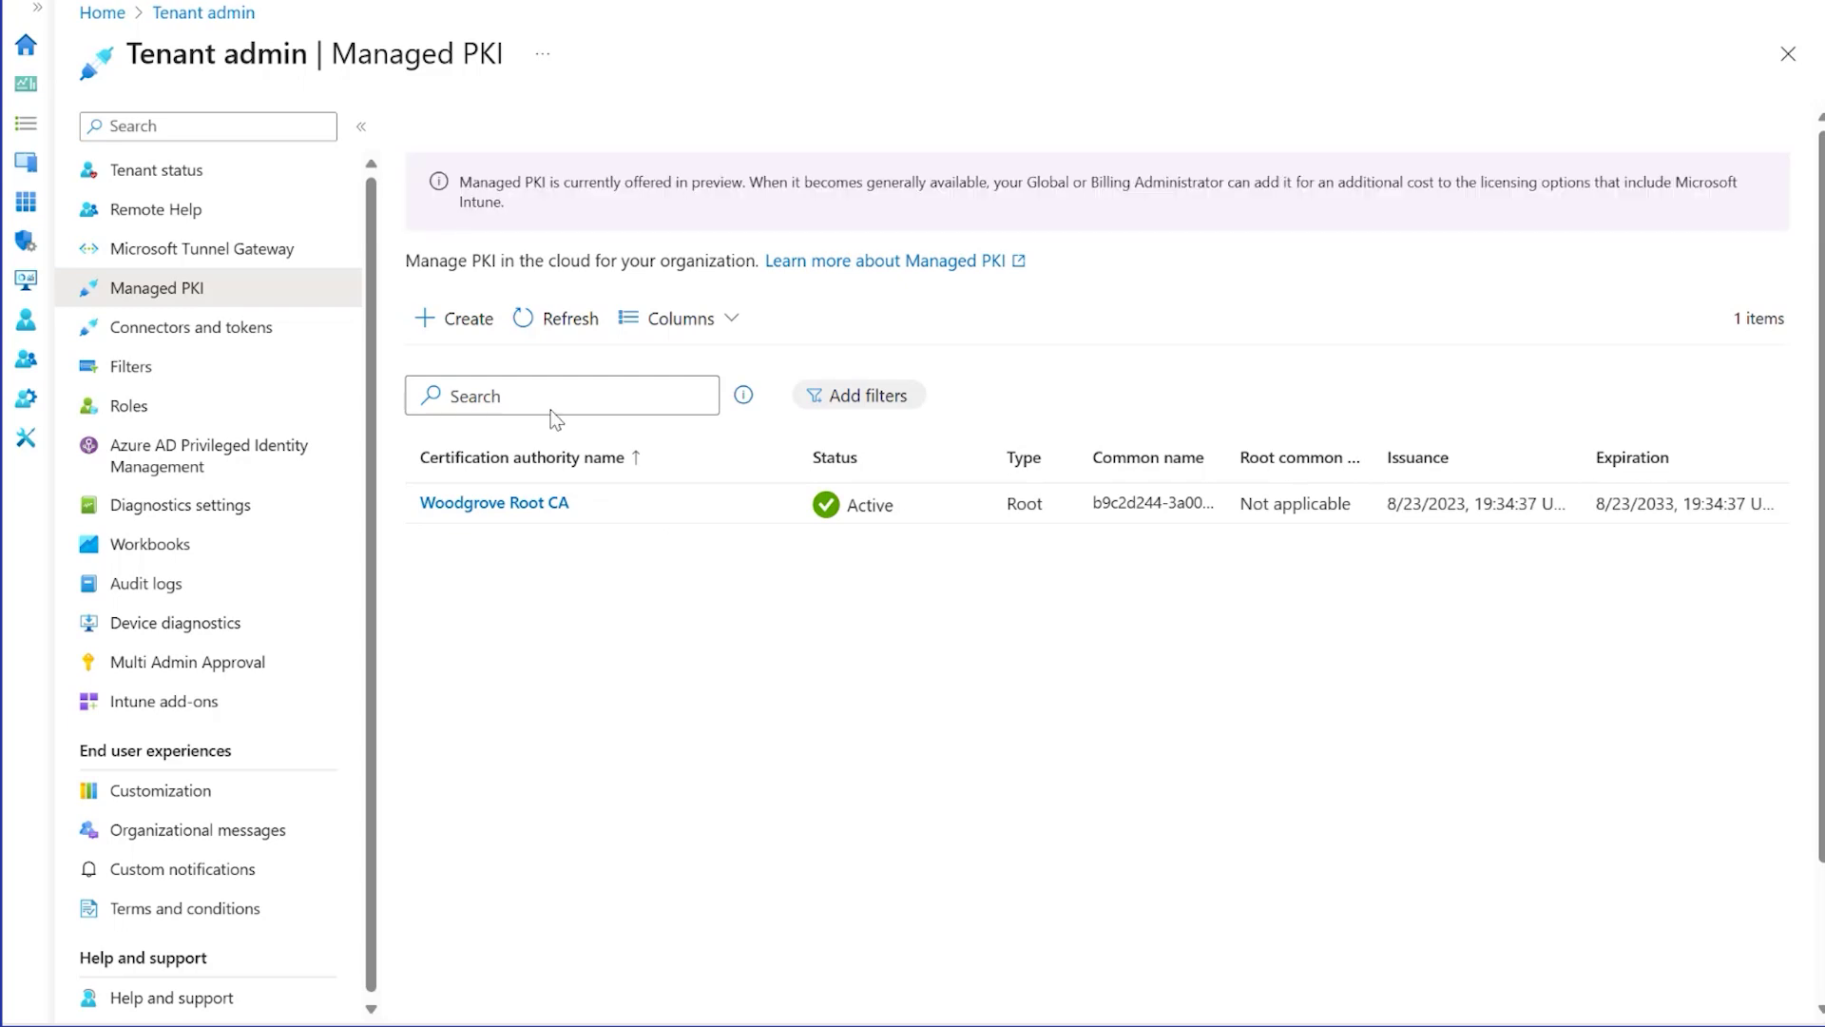
Start a new certification authority named Woodgrove Issuing CA
{"action": "left_click", "coordinate": [467, 319]}
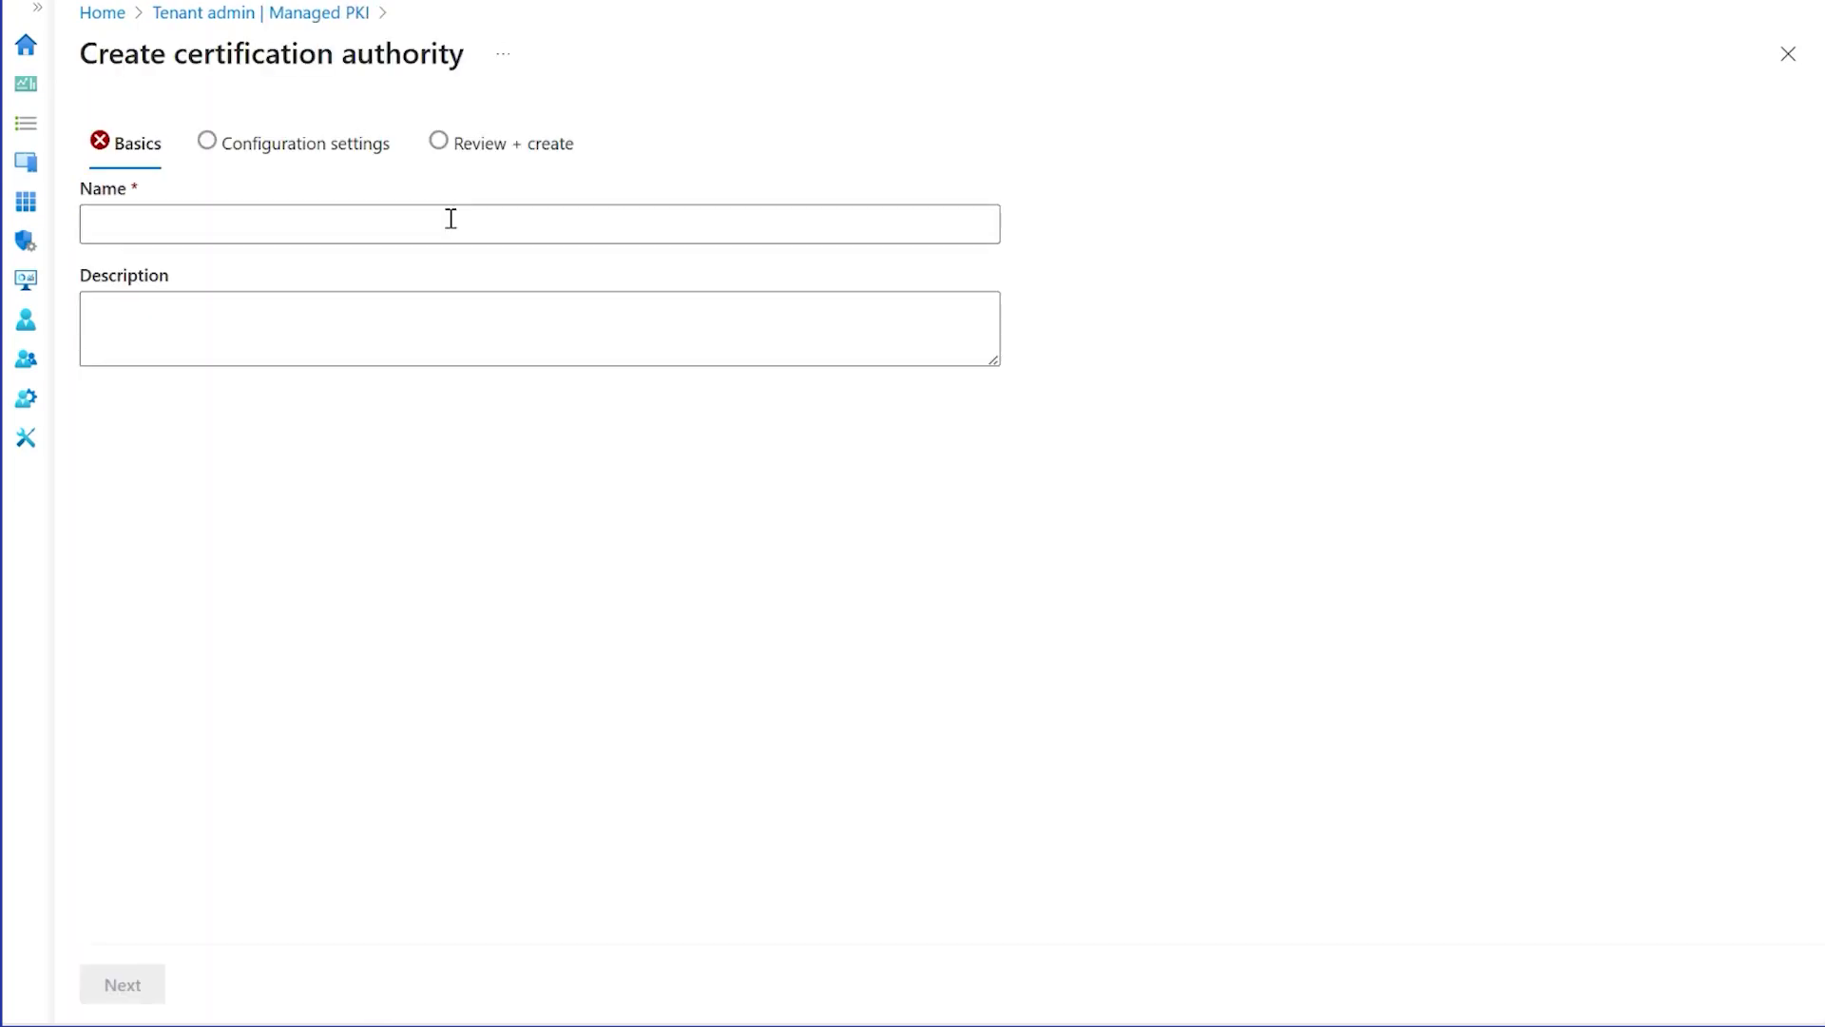
{"action": "left_click", "coordinate": [449, 215]}
{"action": "type", "text": "Woodgrove Issuing CA"}
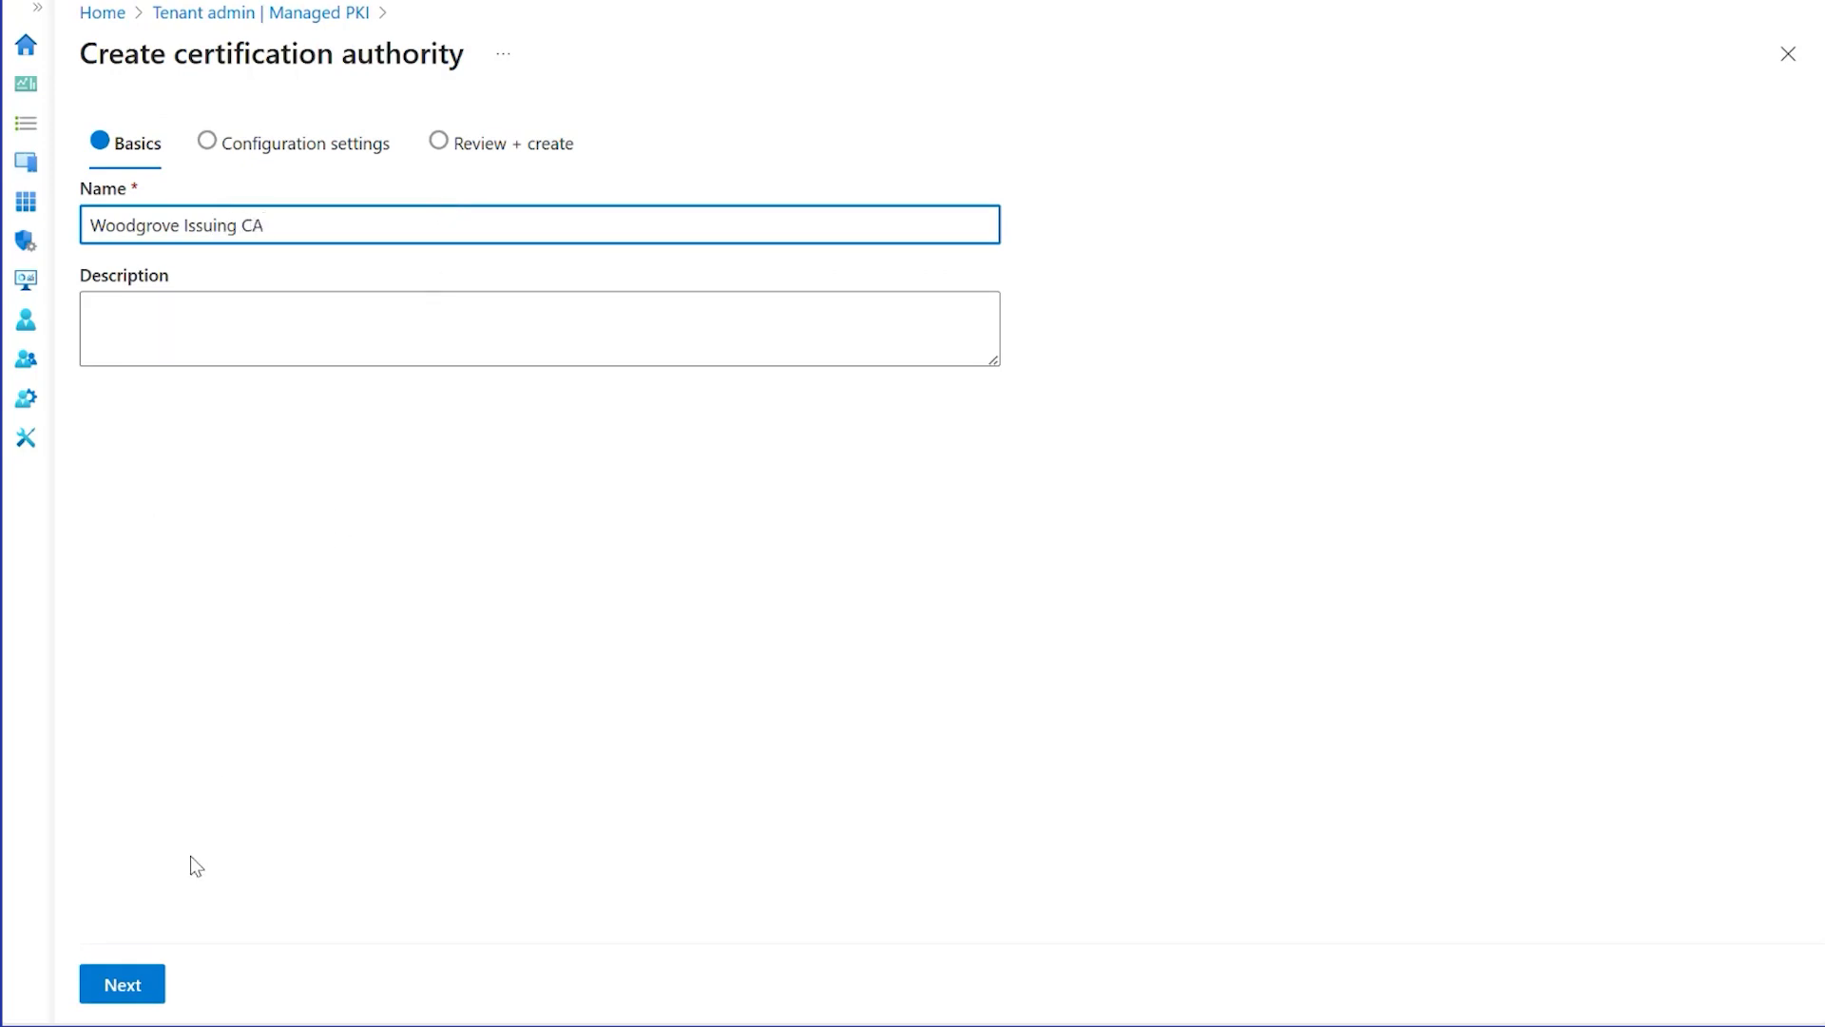
{"action": "left_click", "coordinate": [125, 985]}
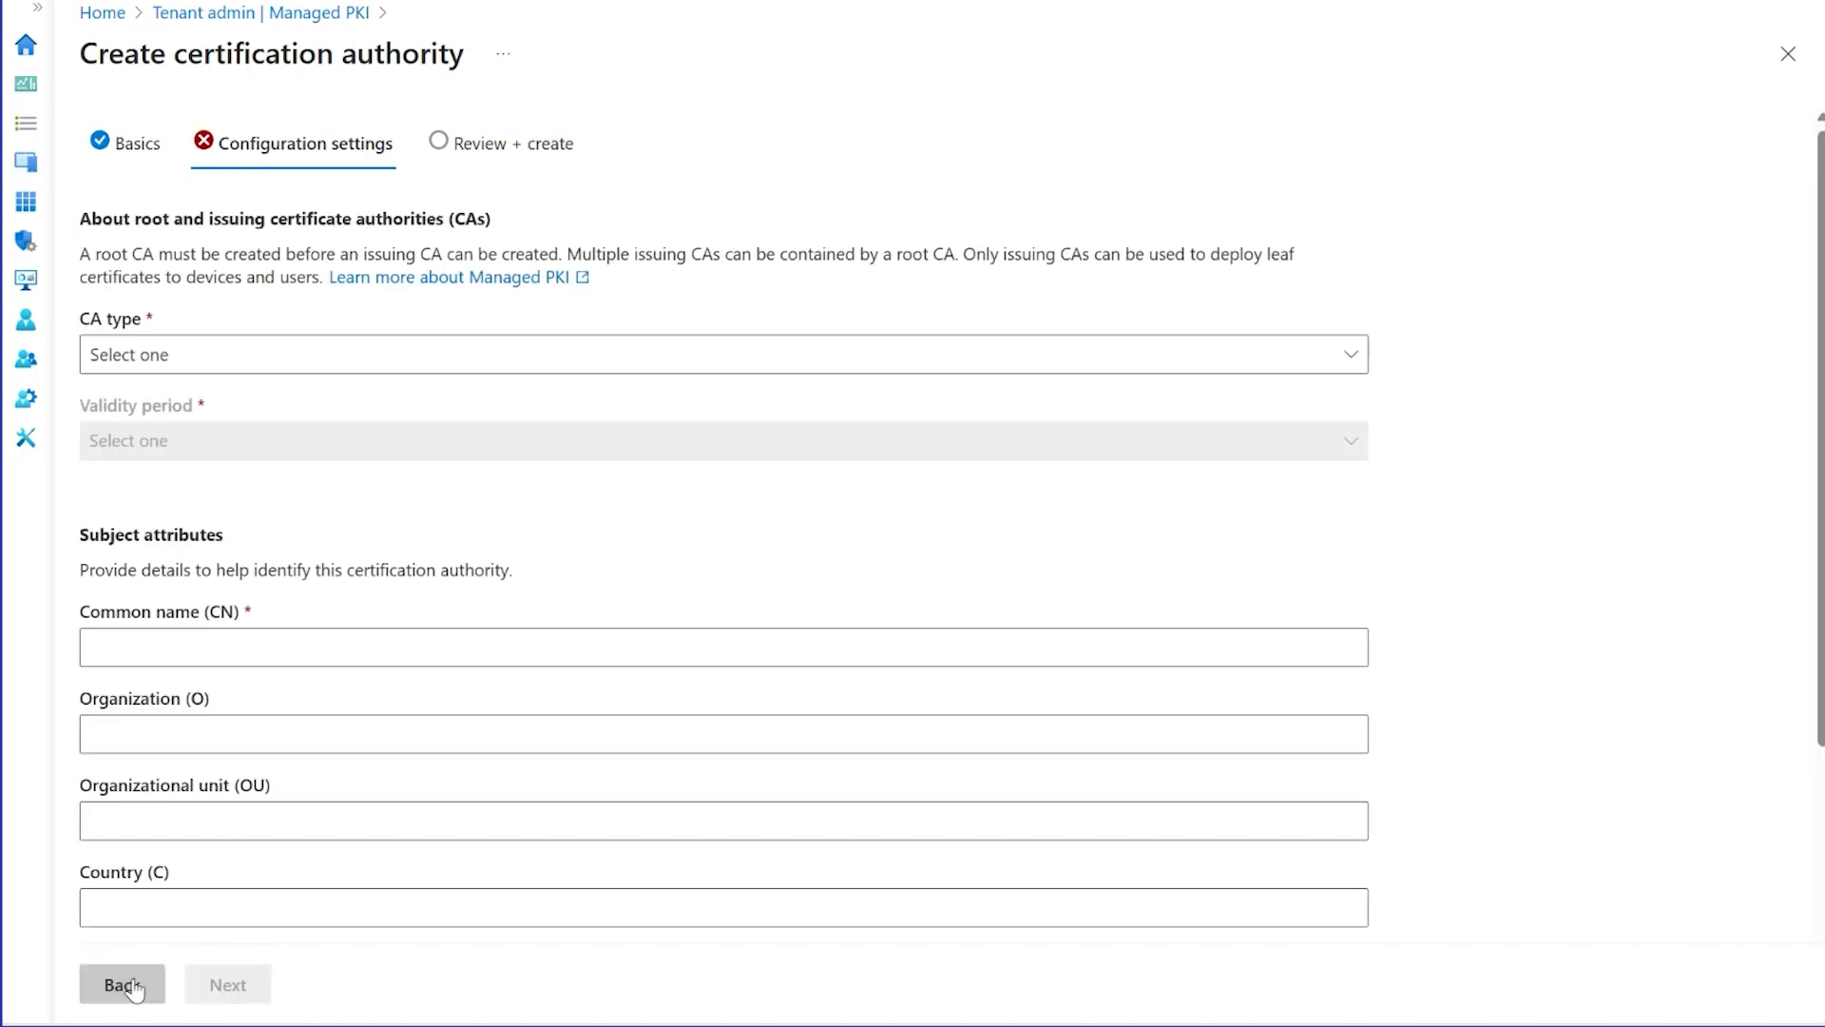
Make it an issuing CA under Woodgrove Root CA with a 5-year validity period
{"action": "left_click", "coordinate": [383, 367]}
{"action": "left_click", "coordinate": [336, 443]}
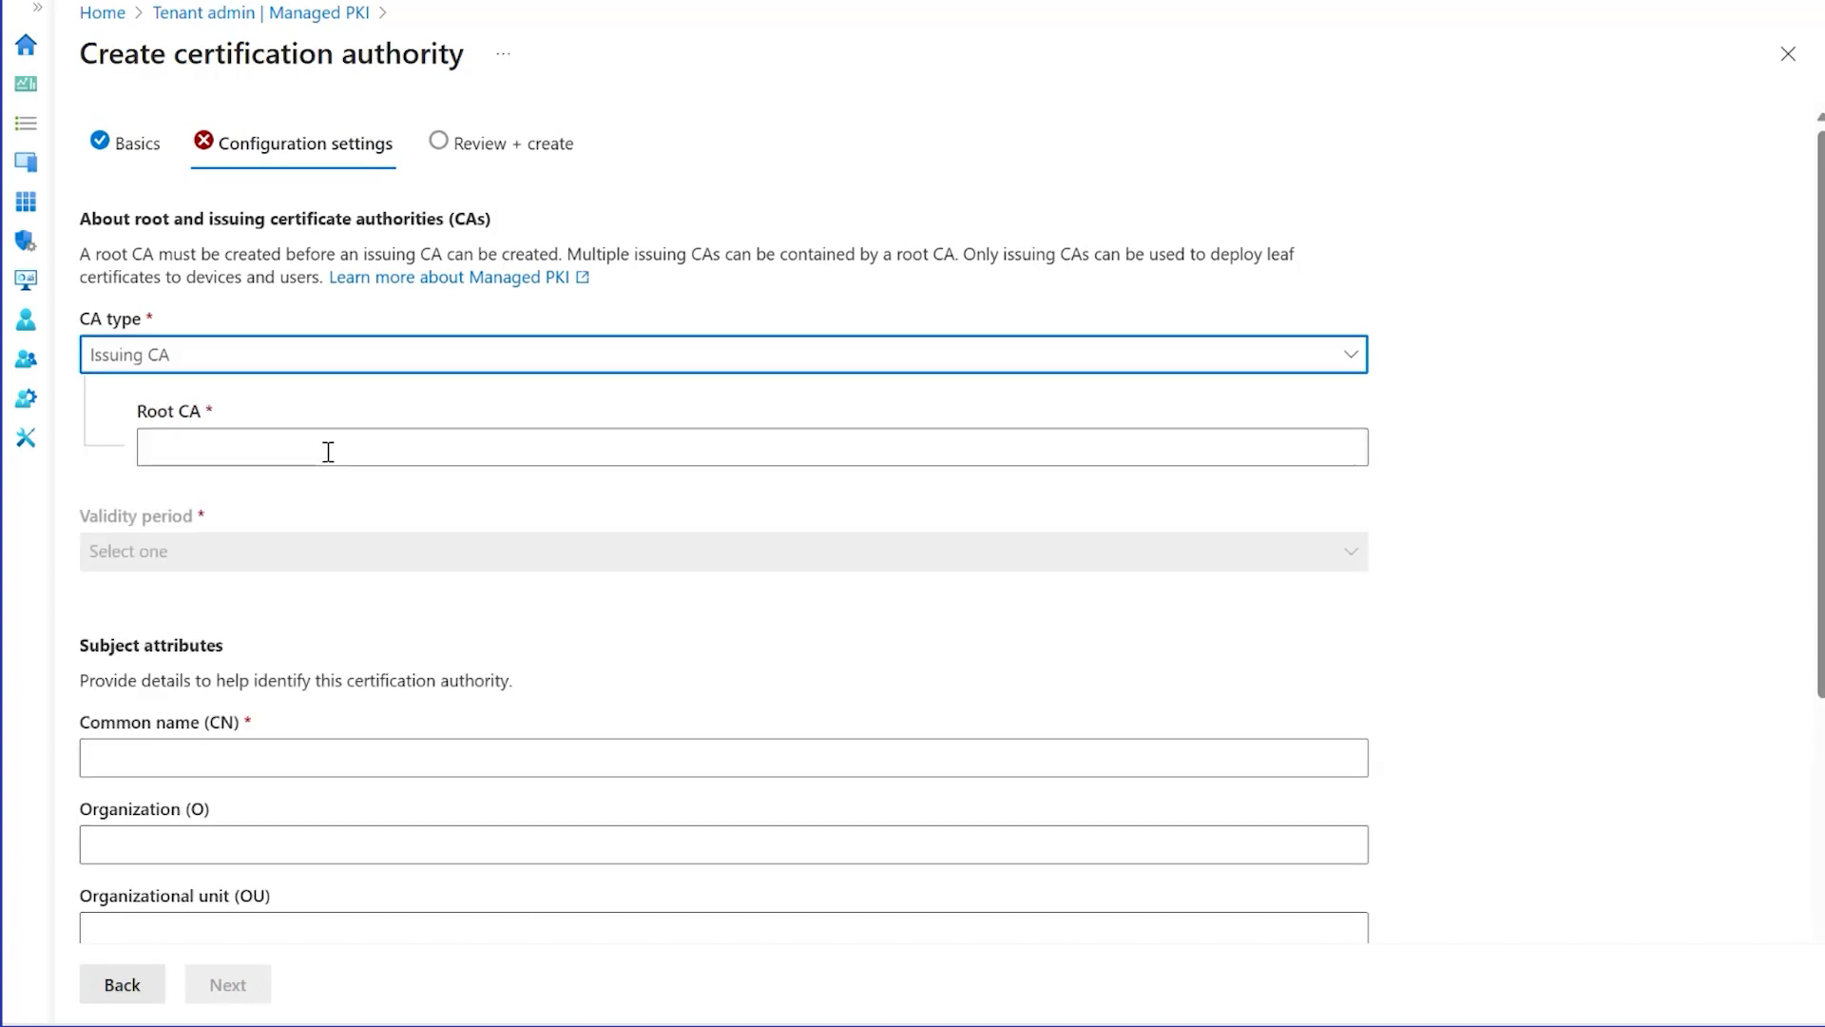
{"action": "left_click", "coordinate": [327, 451]}
{"action": "left_click", "coordinate": [295, 570]}
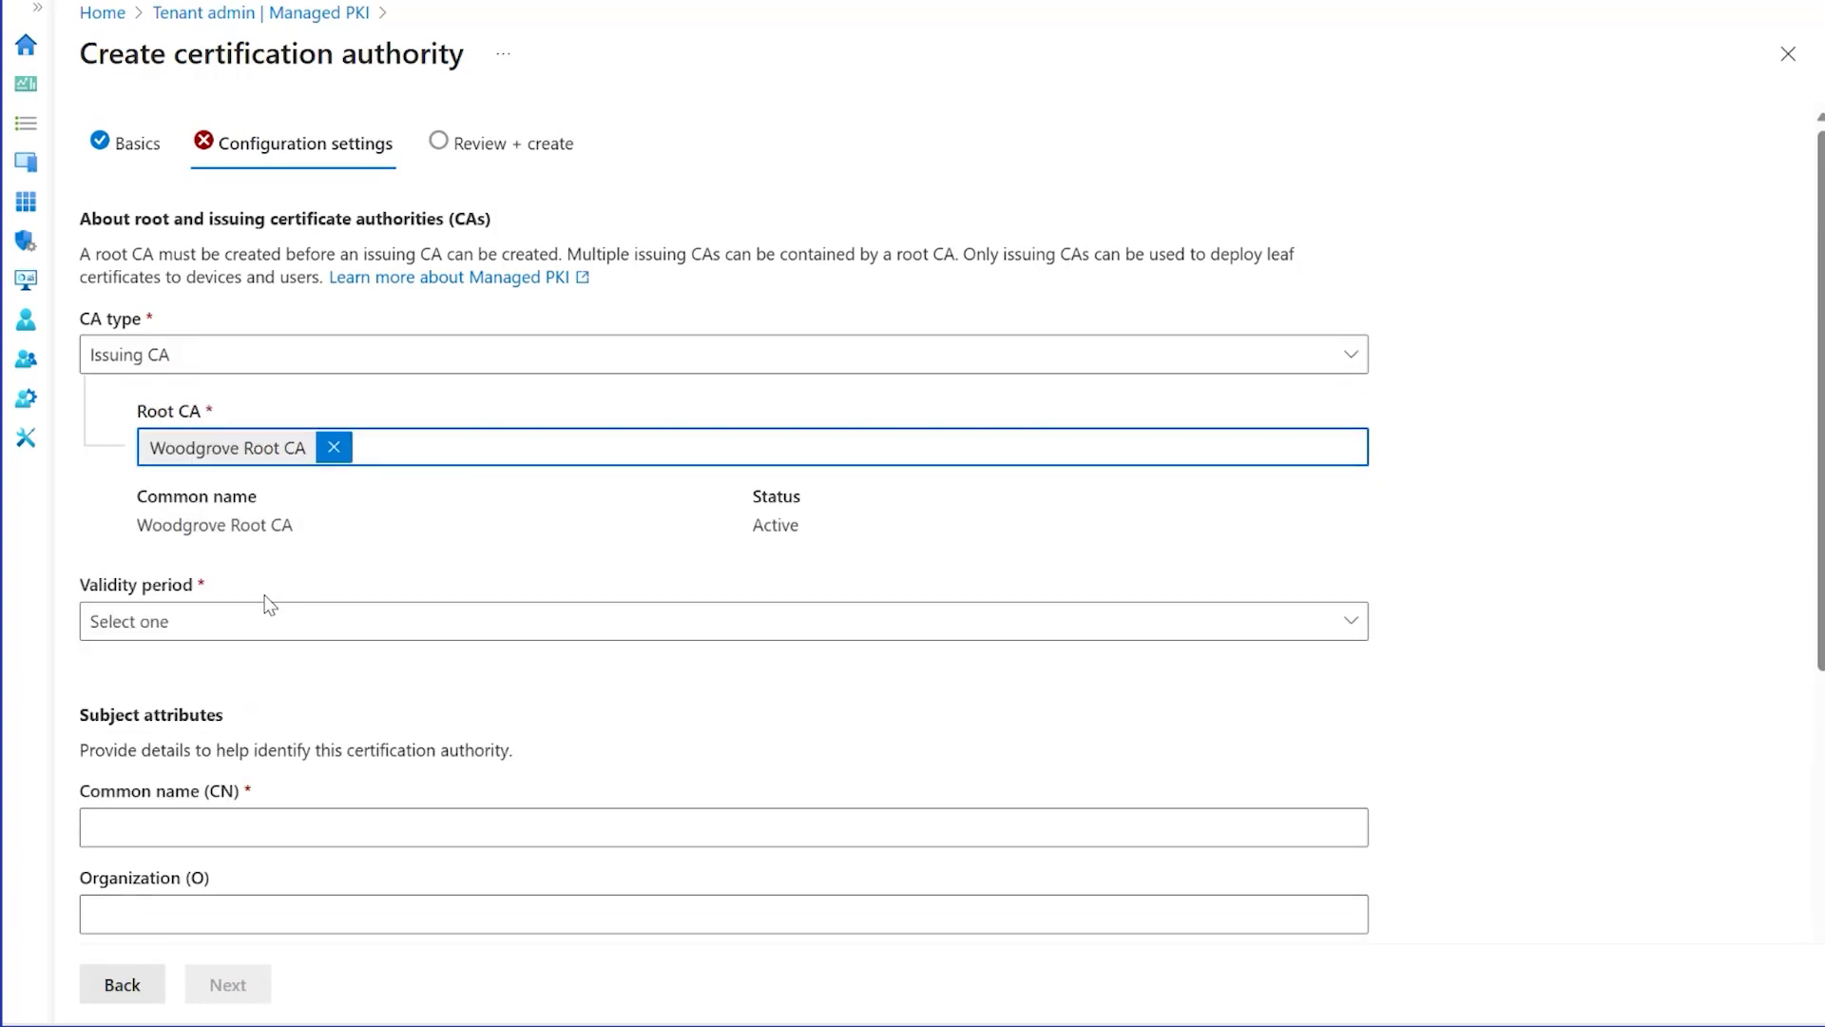
{"action": "left_click", "coordinate": [244, 623]}
{"action": "left_click", "coordinate": [159, 849]}
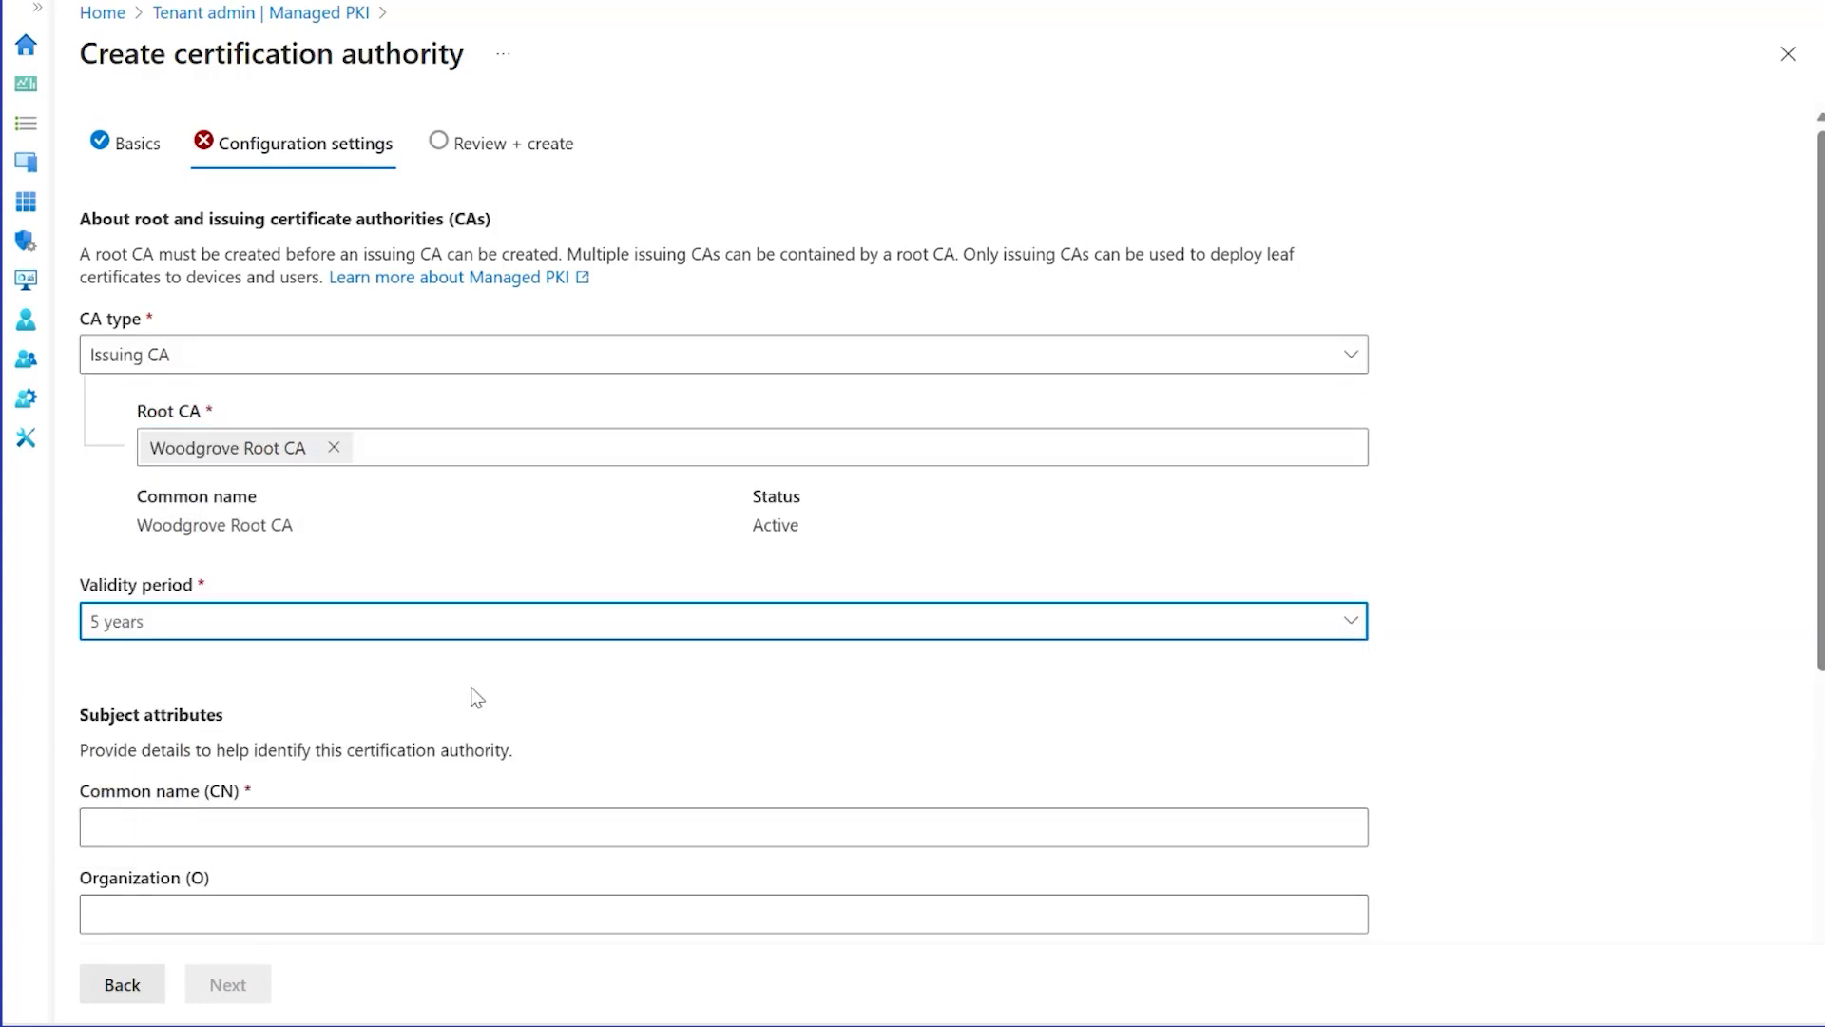
{"action": "scroll", "coordinate": [469, 693], "scroll_direction": "down", "scroll_amount": 4}
Fill in the subject fields, choose RSA-4096 with SHA-512, and create the CA
{"action": "left_click", "coordinate": [390, 275]}
{"action": "type", "text": "Woodgrove Issuing CA"}
{"action": "key", "text": "Tab"}
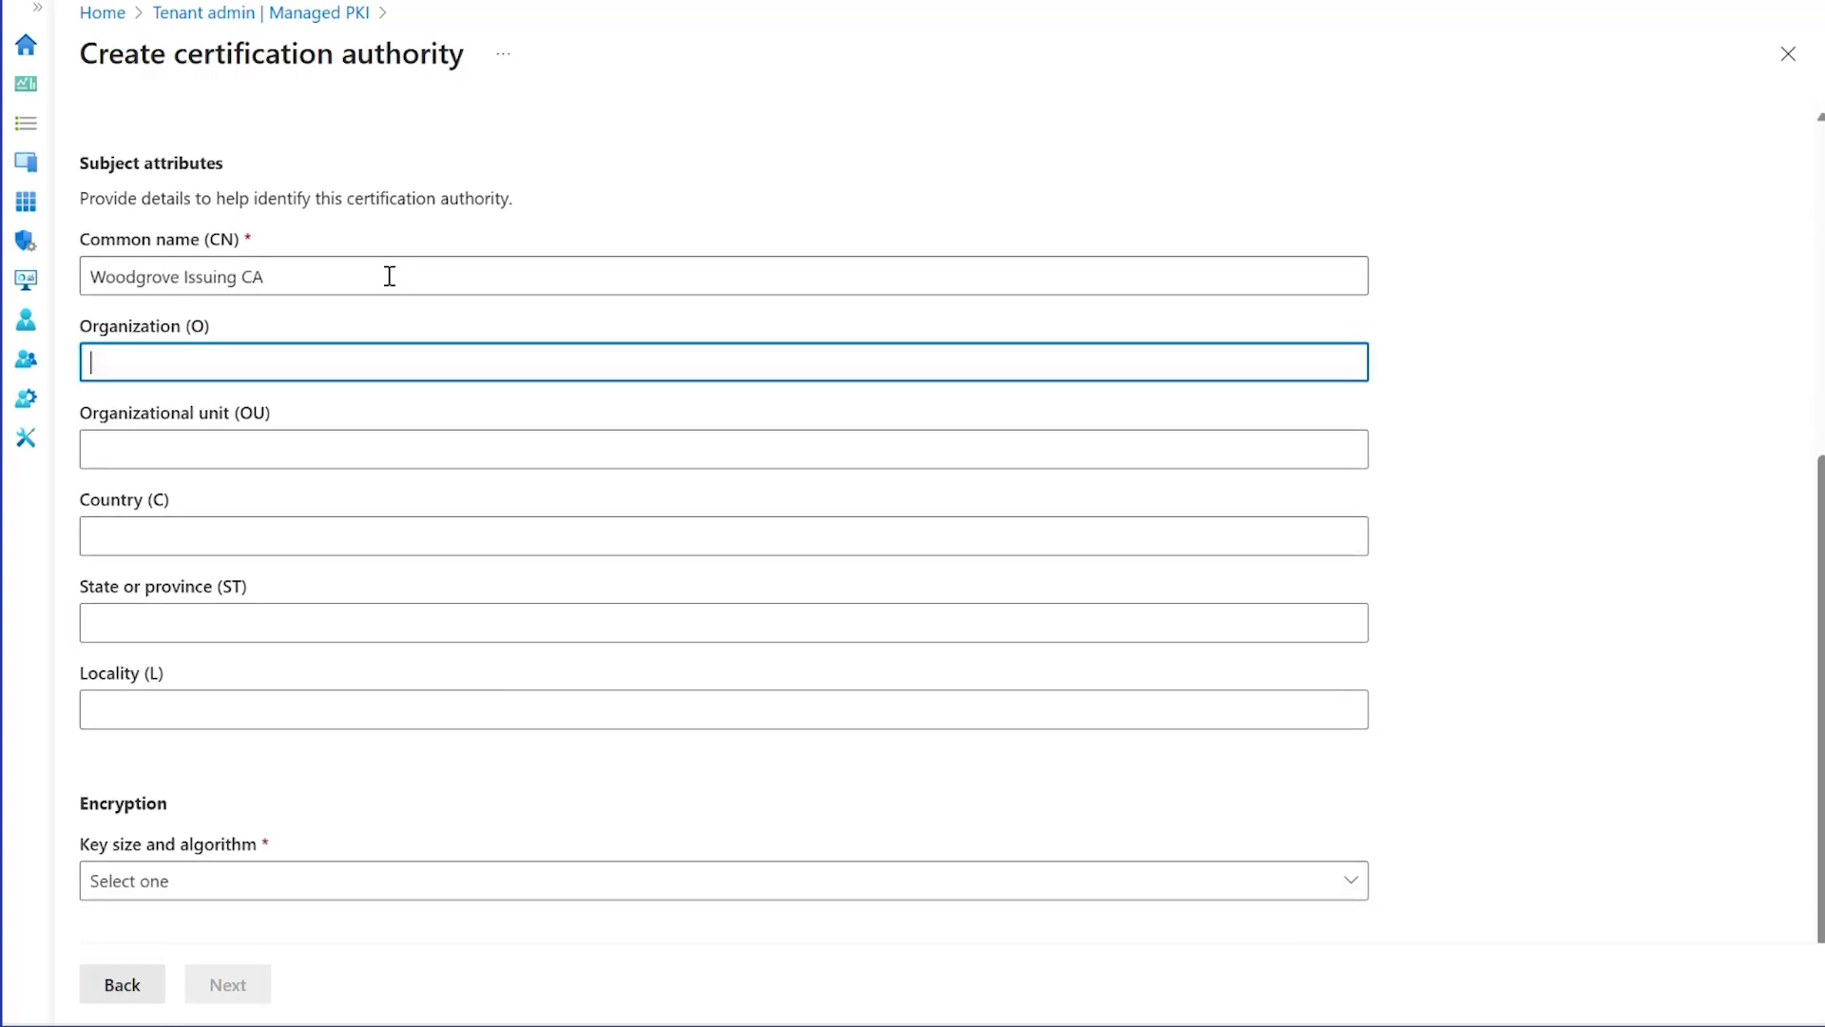
{"action": "type", "text": "rove"}
{"action": "key", "text": "Tab"}
{"action": "type", "text": "IT"}
{"action": "key", "text": "Tab"}
{"action": "type", "text": "US"}
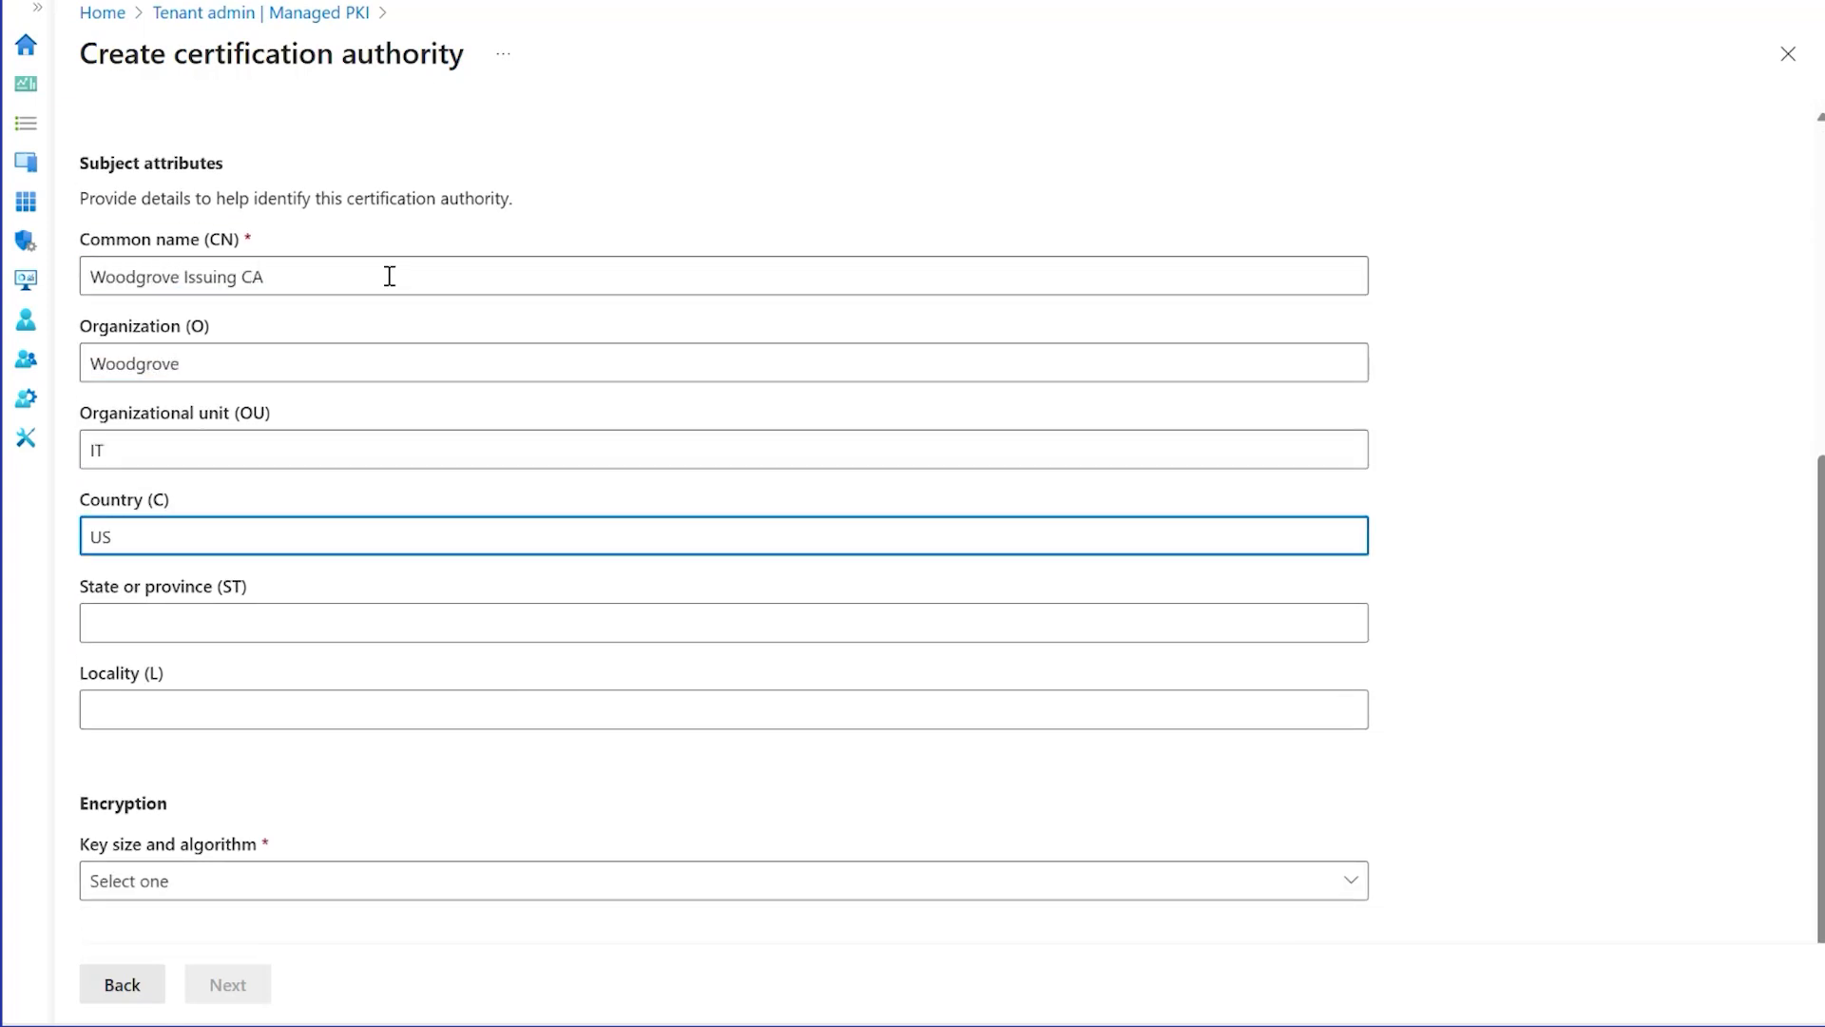
{"action": "key", "text": "Tab"}
{"action": "type", "text": "New York"}
{"action": "key", "text": "Tab"}
{"action": "type", "text": "N"}
{"action": "left_click", "coordinate": [410, 879]}
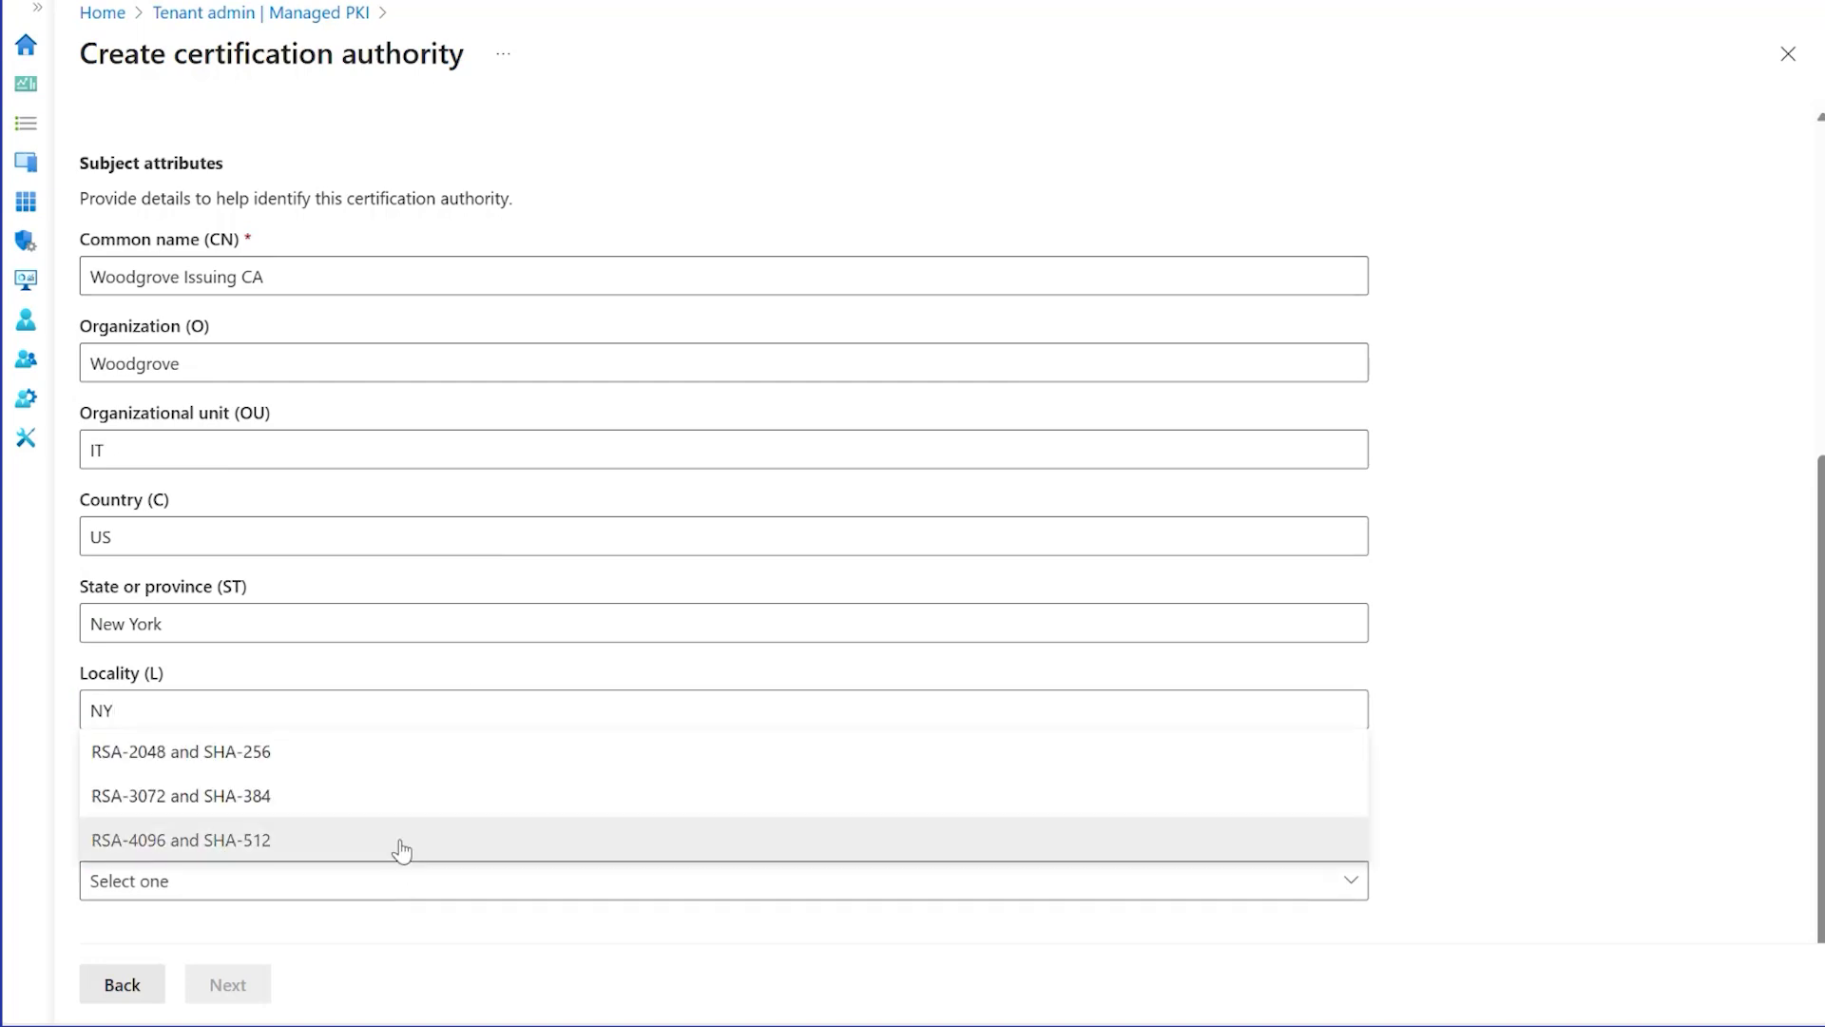
{"action": "left_click", "coordinate": [396, 843]}
{"action": "left_click", "coordinate": [226, 984]}
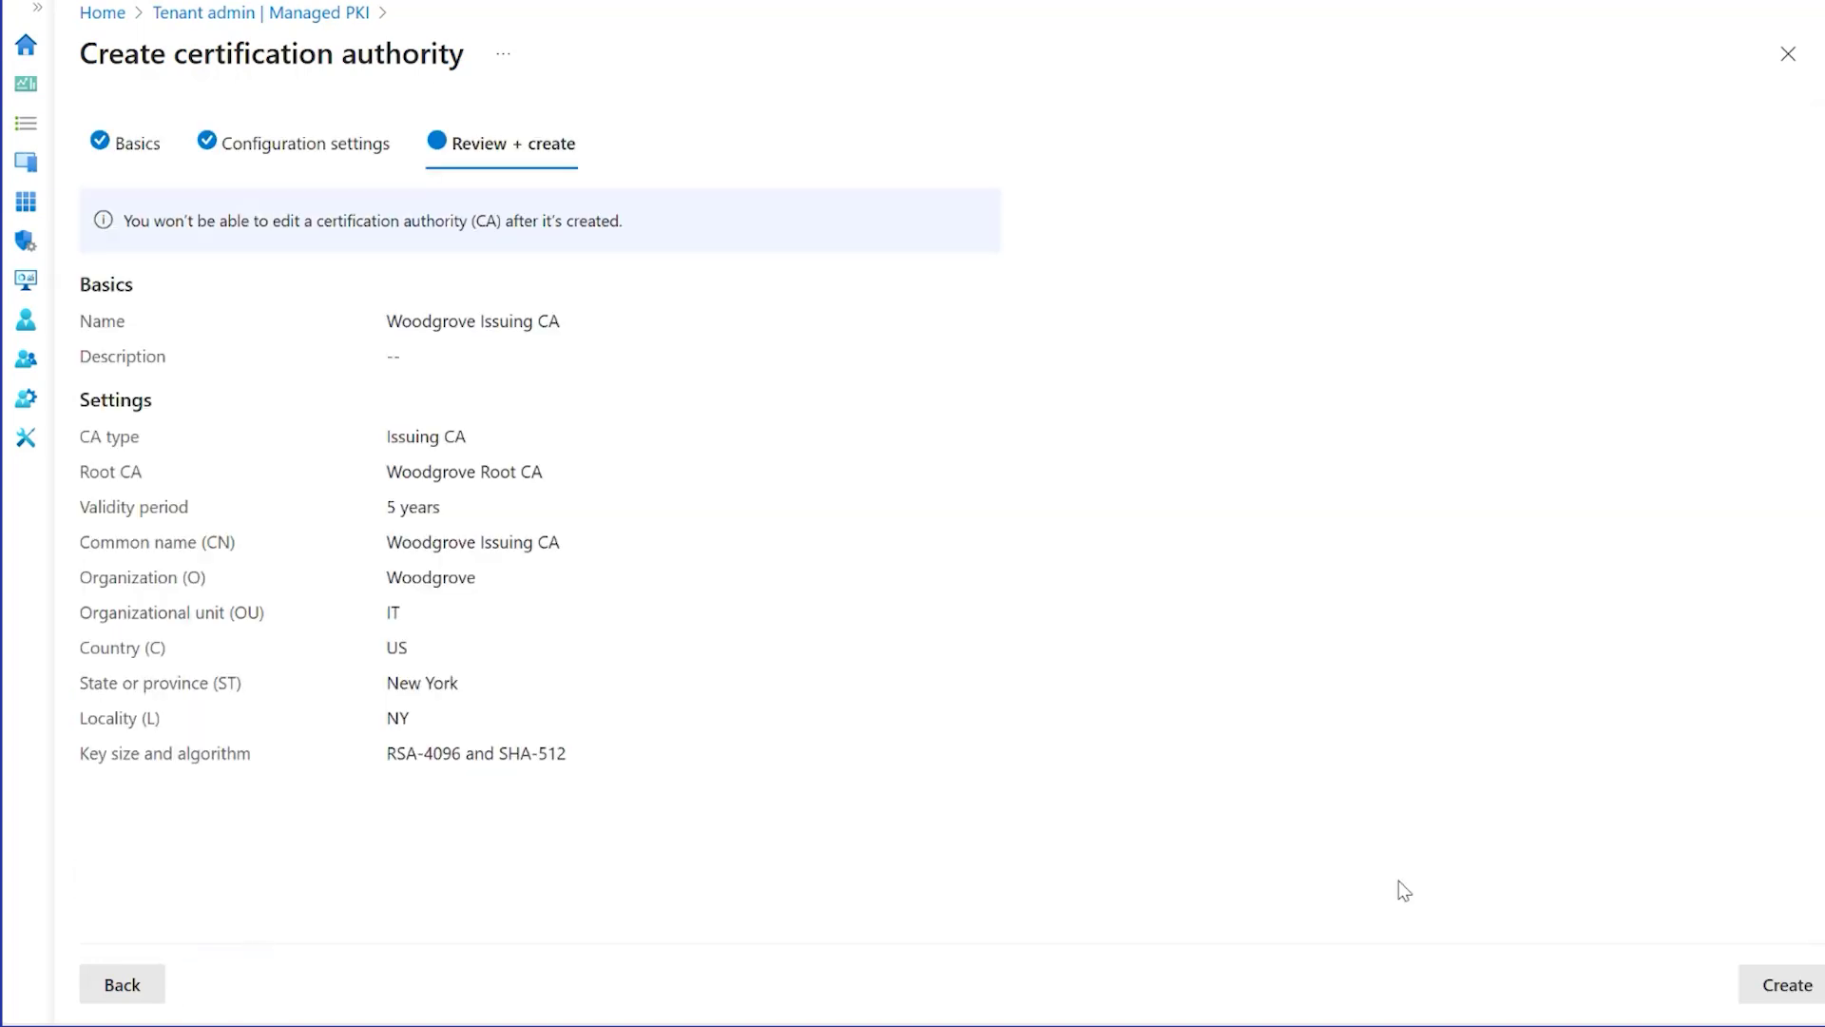
{"action": "left_click", "coordinate": [1786, 984]}
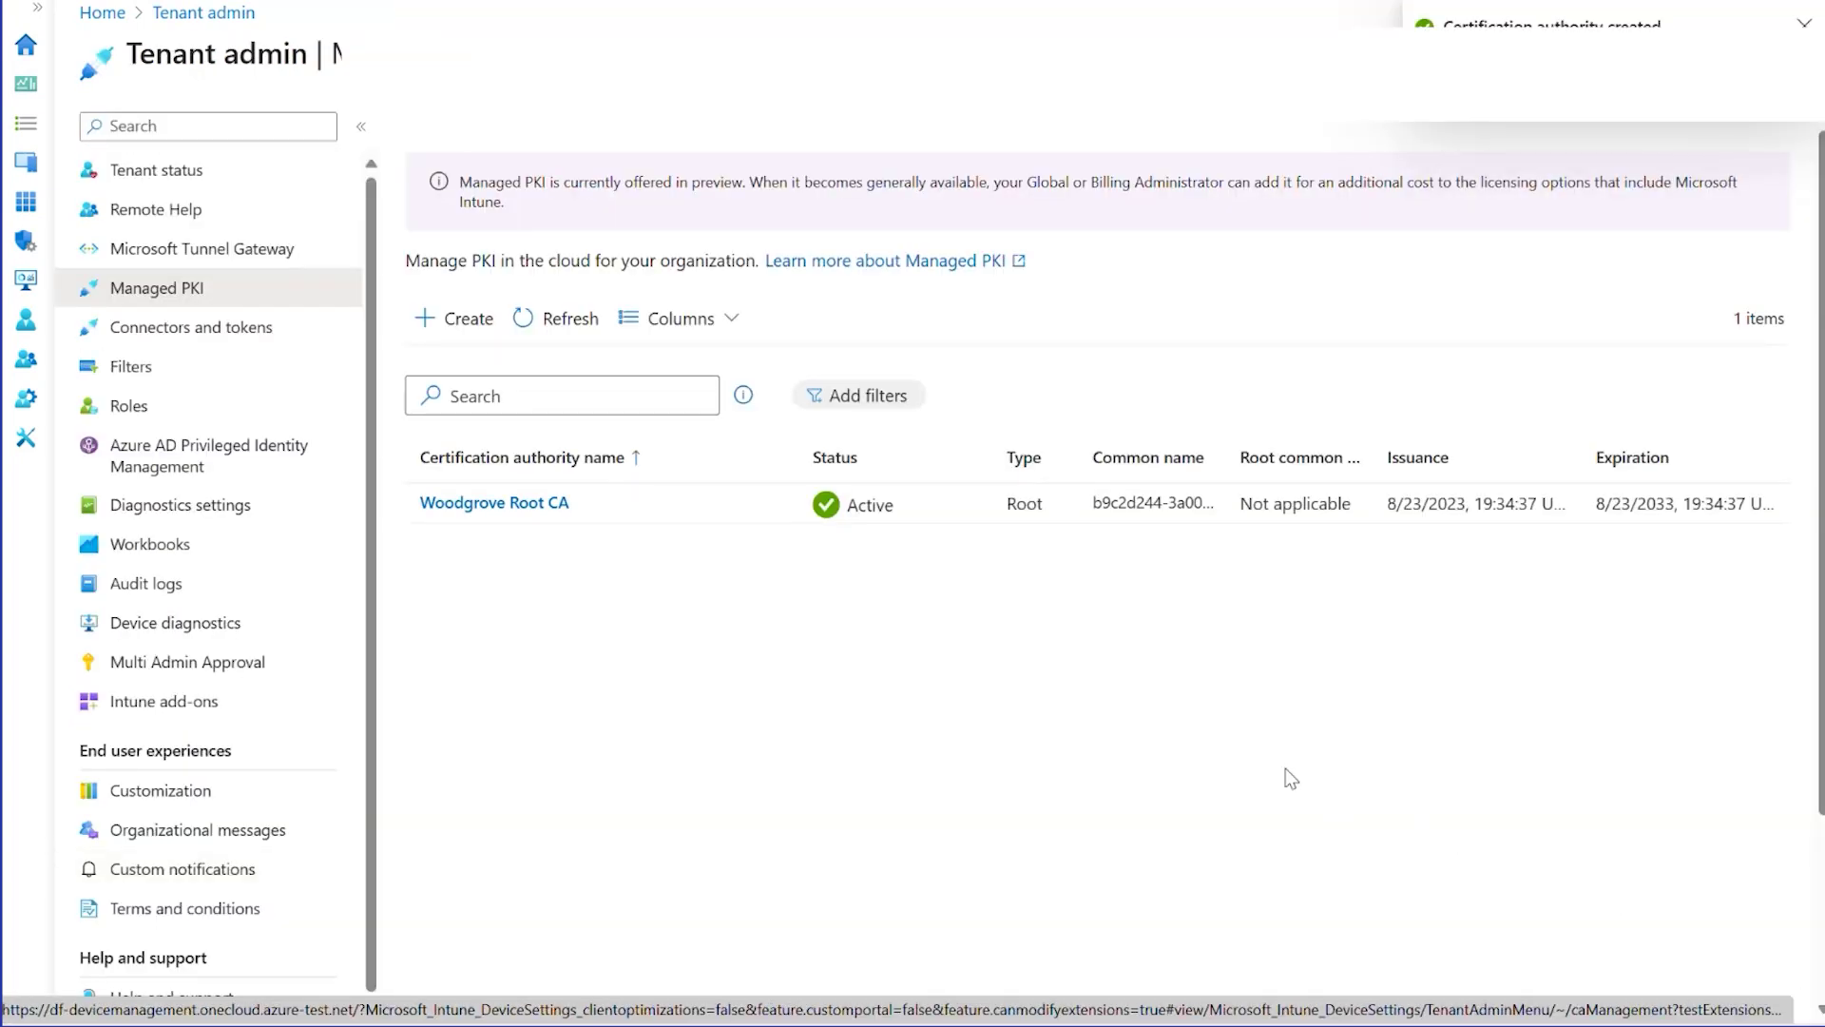
Refresh the CA list and view the Woodgrove Issuing CA's properties
{"action": "left_click", "coordinate": [576, 320]}
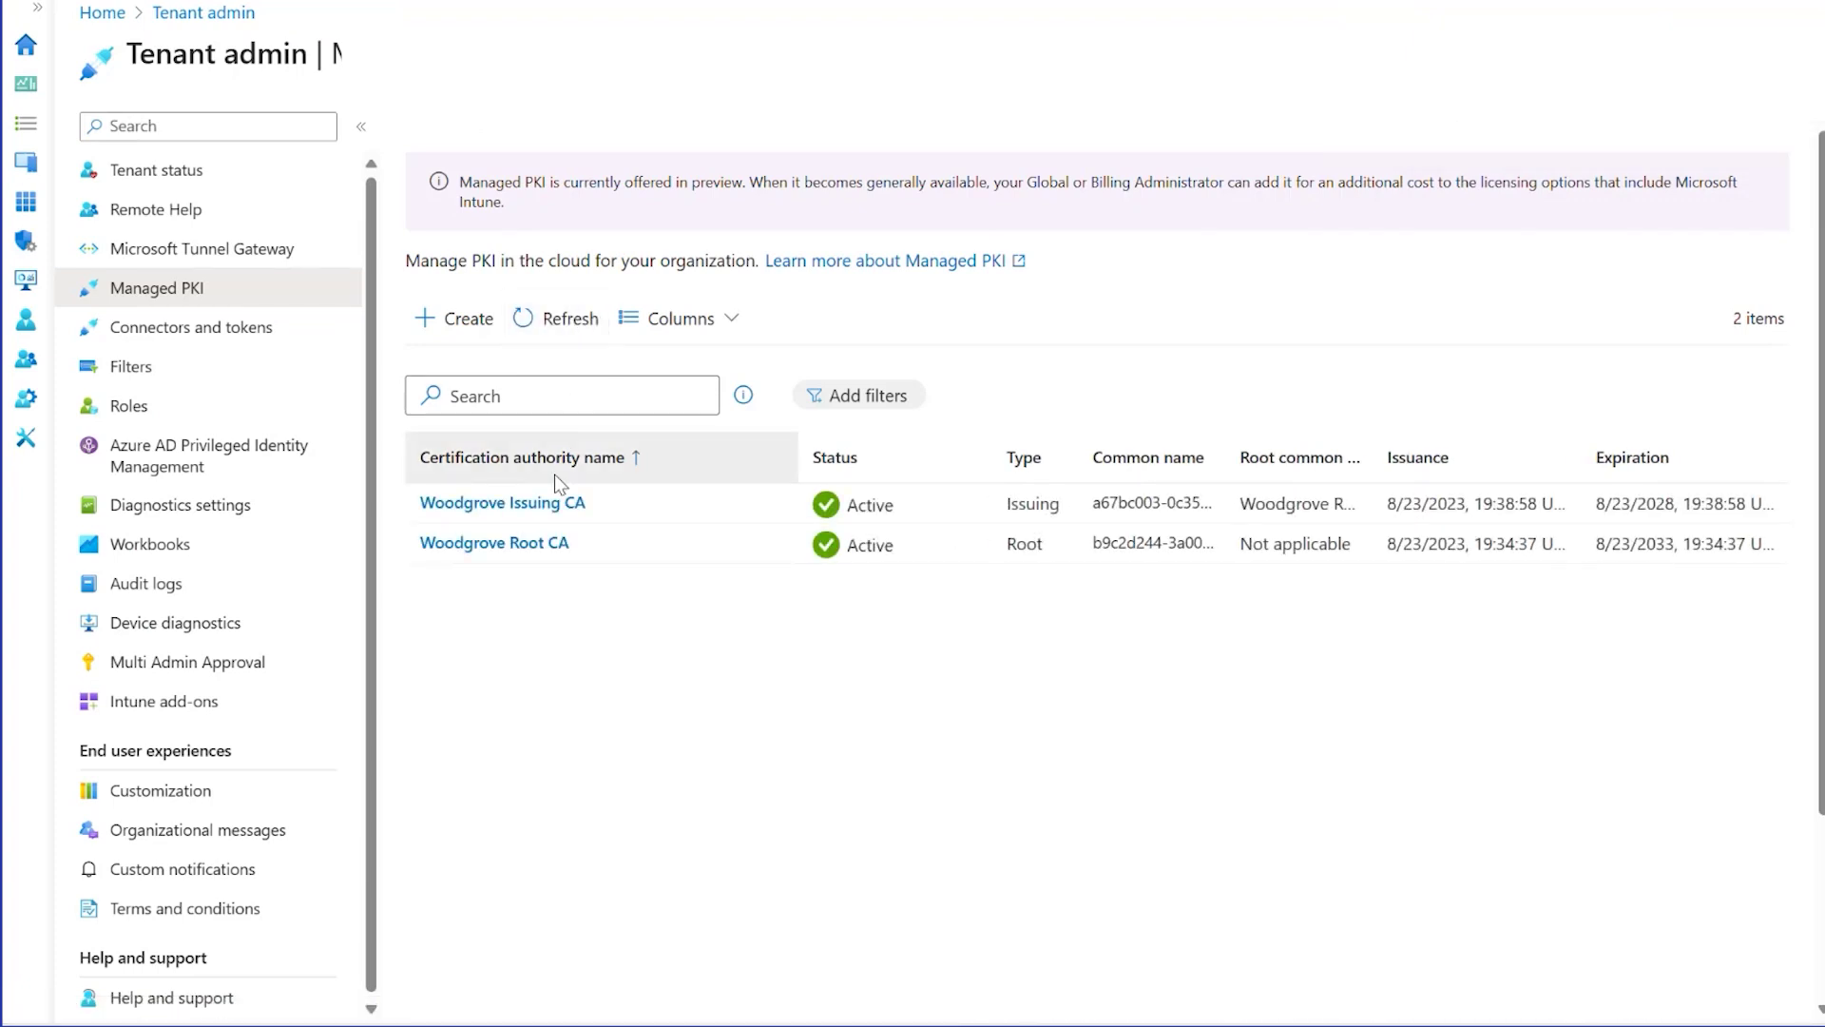
{"action": "left_click", "coordinate": [551, 504]}
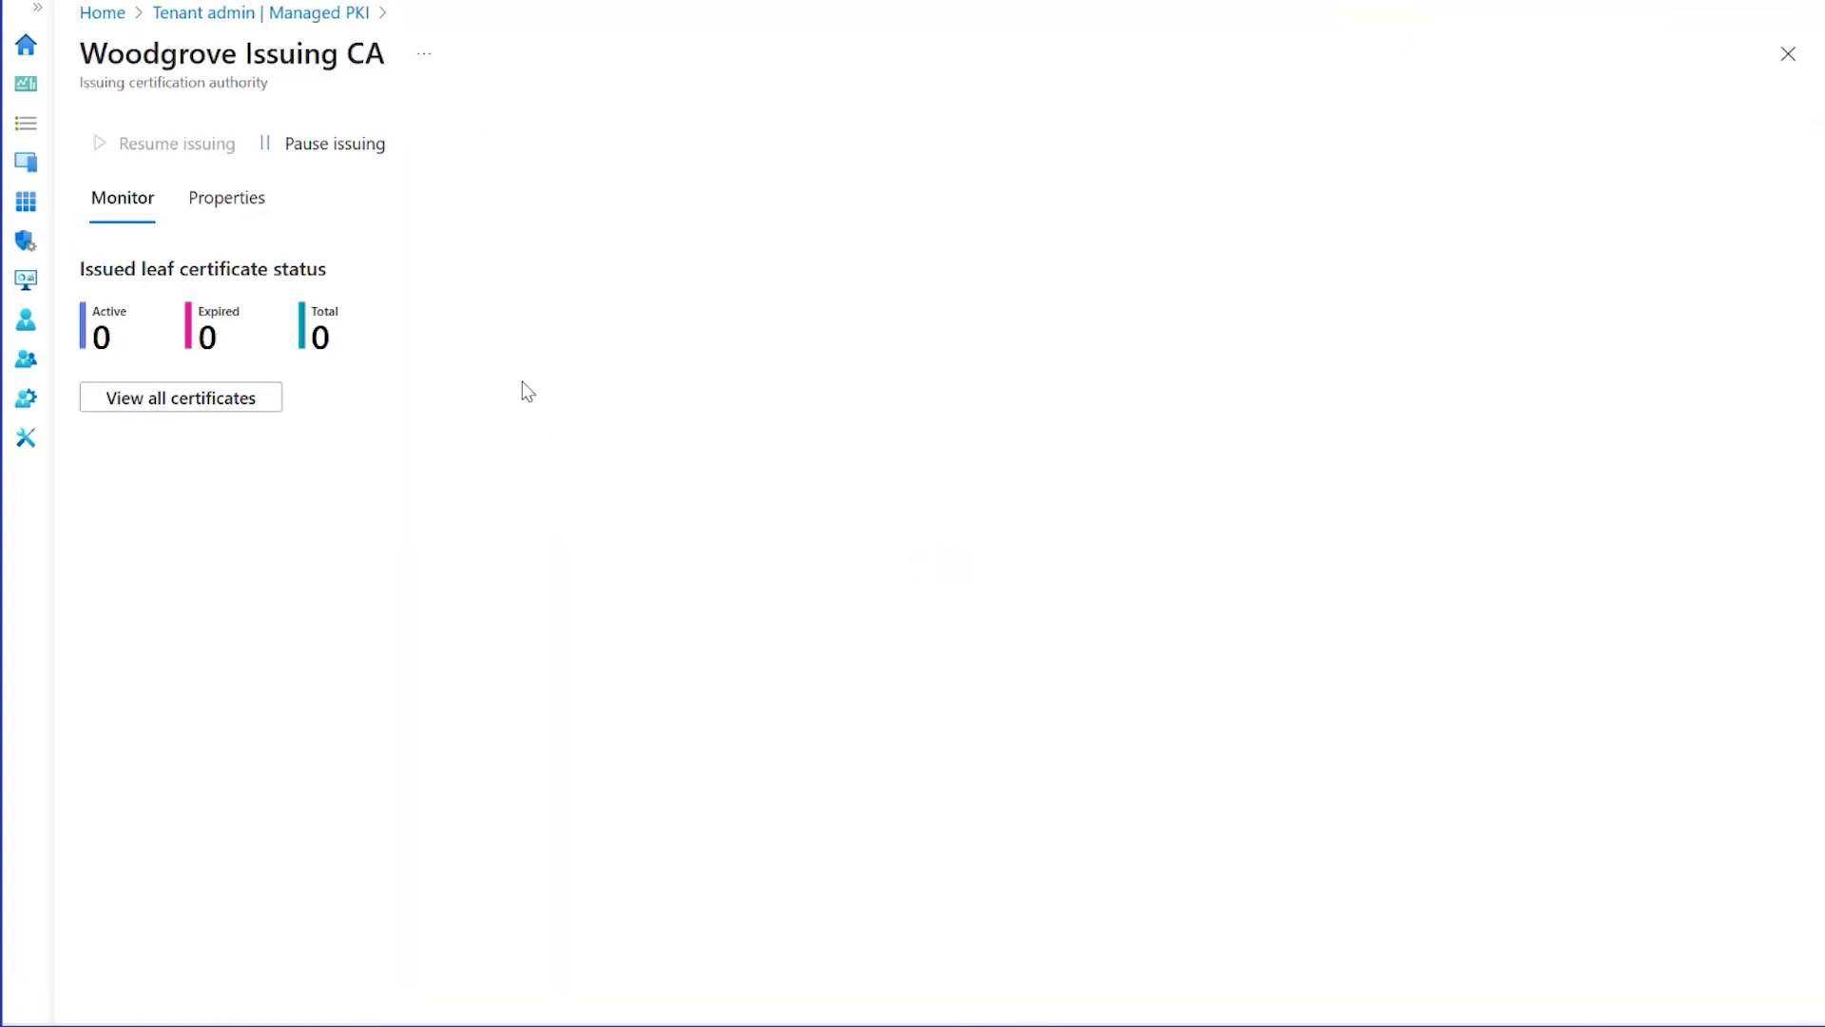
{"action": "left_click", "coordinate": [252, 207]}
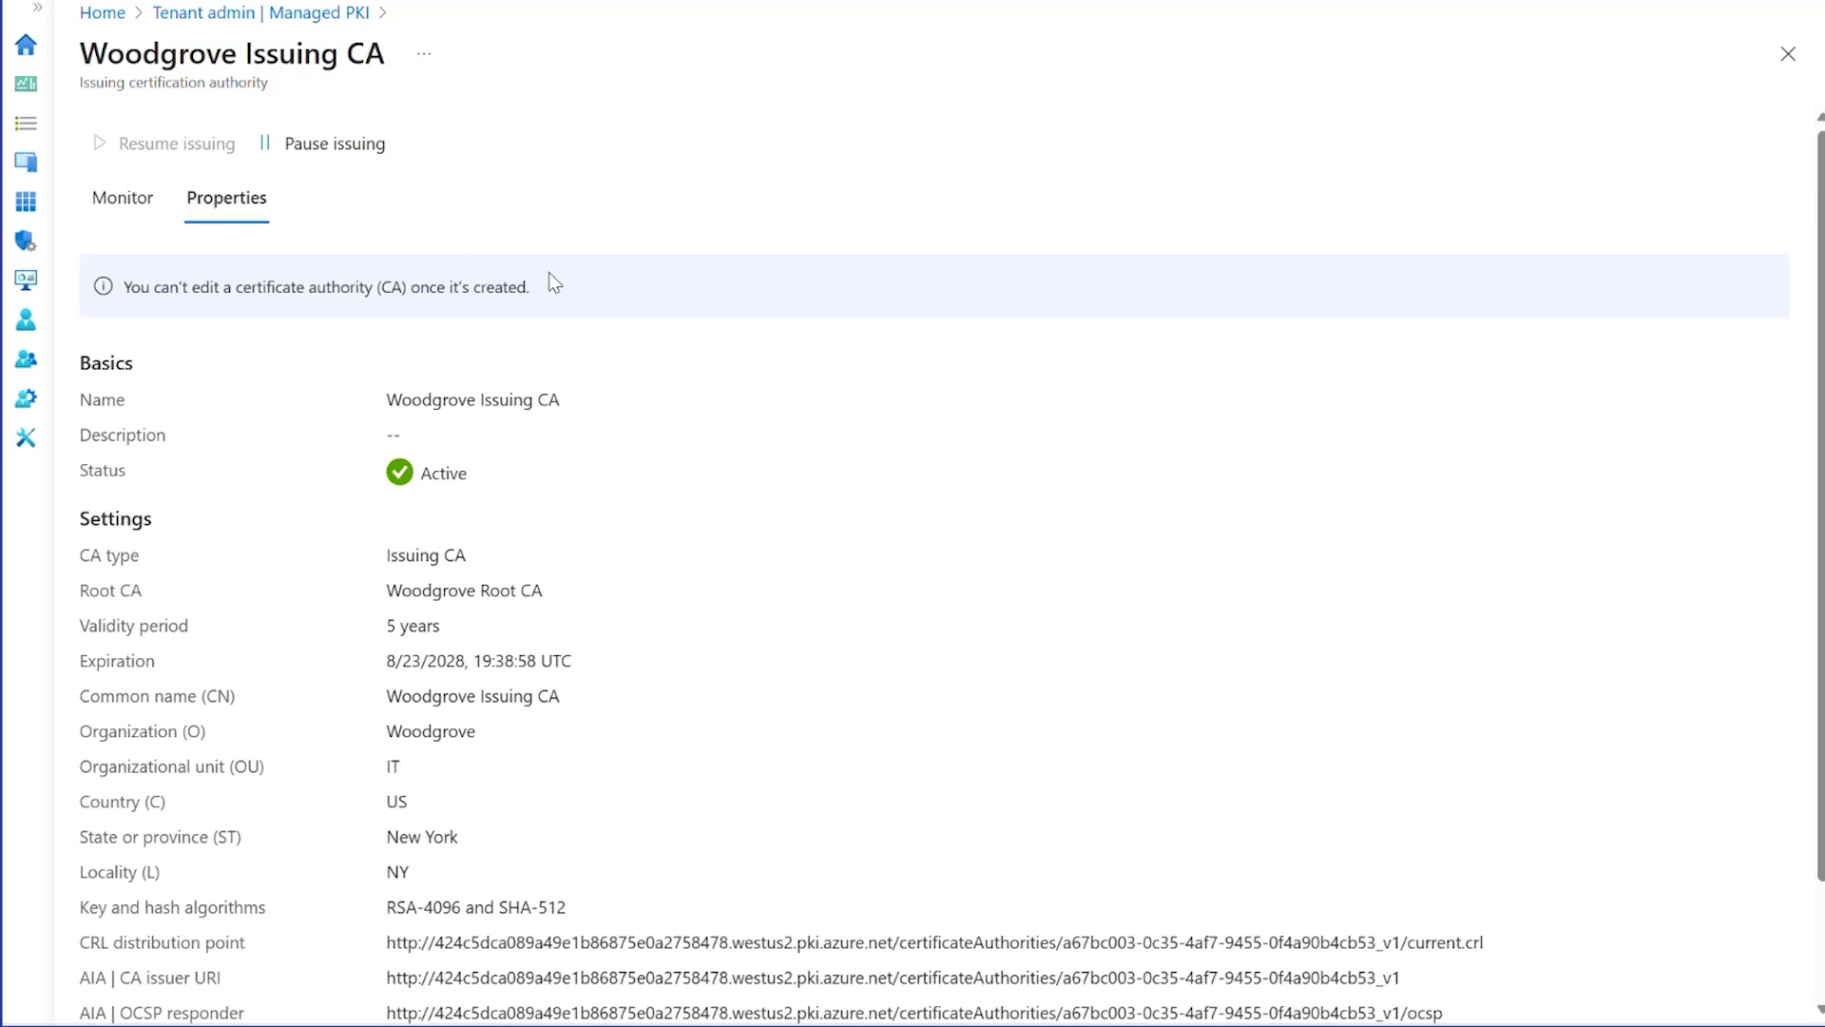
{"action": "scroll", "coordinate": [877, 537], "scroll_direction": "down", "scroll_amount": 2}
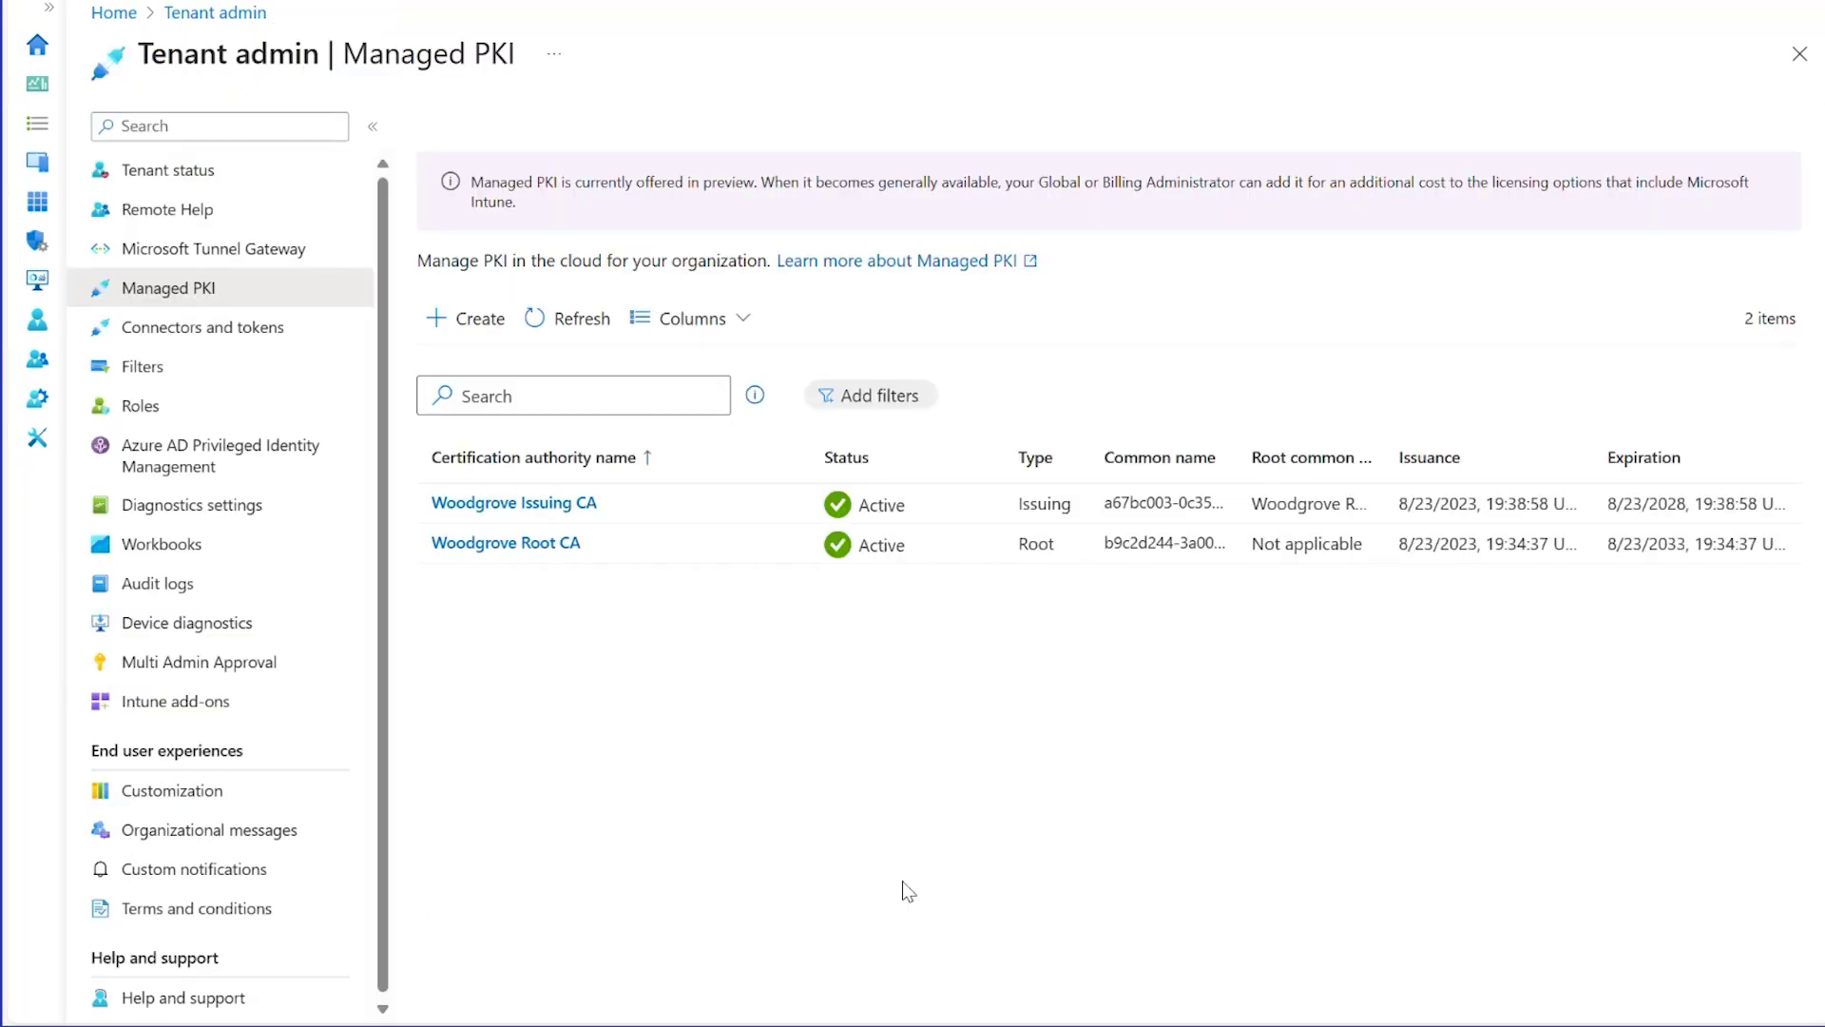
Open the iOS - SCEP cert profile from Devices > Configuration profiles
{"action": "left_click", "coordinate": [36, 173]}
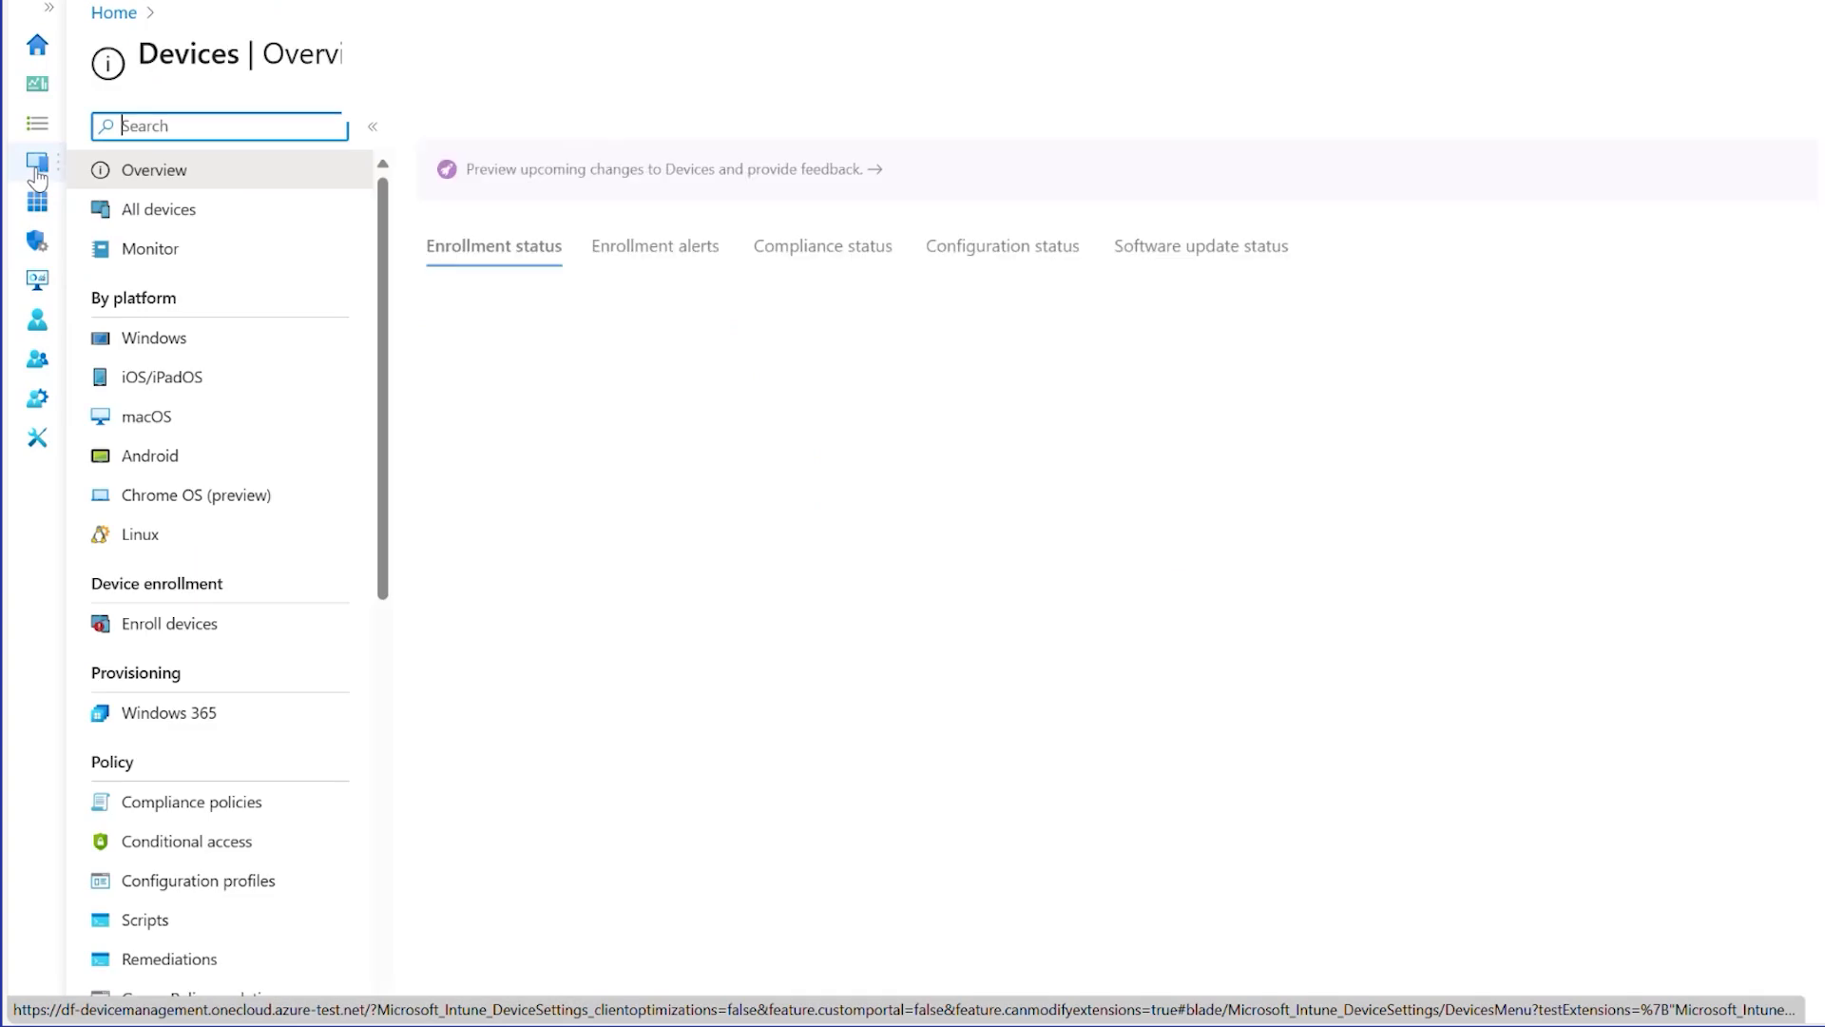
{"action": "left_click", "coordinate": [308, 881]}
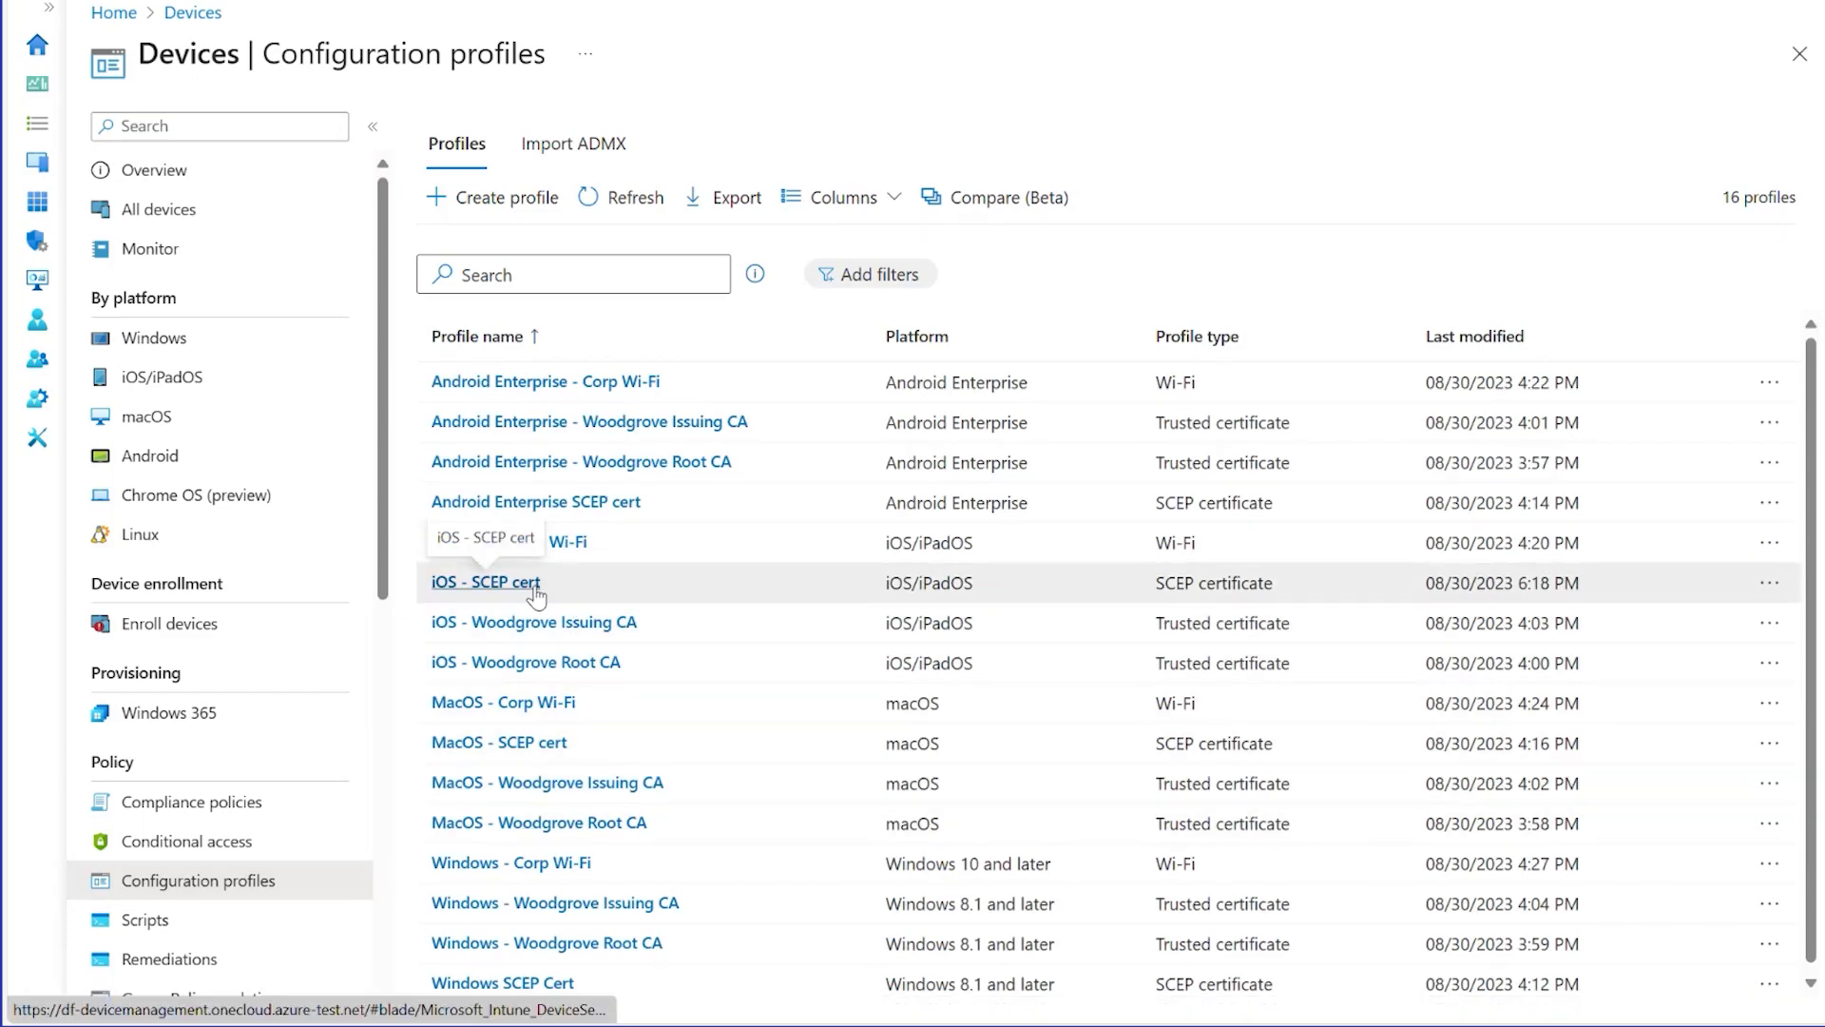
{"action": "left_click", "coordinate": [485, 582]}
{"action": "scroll", "coordinate": [537, 596], "scroll_direction": "down", "scroll_amount": 3}
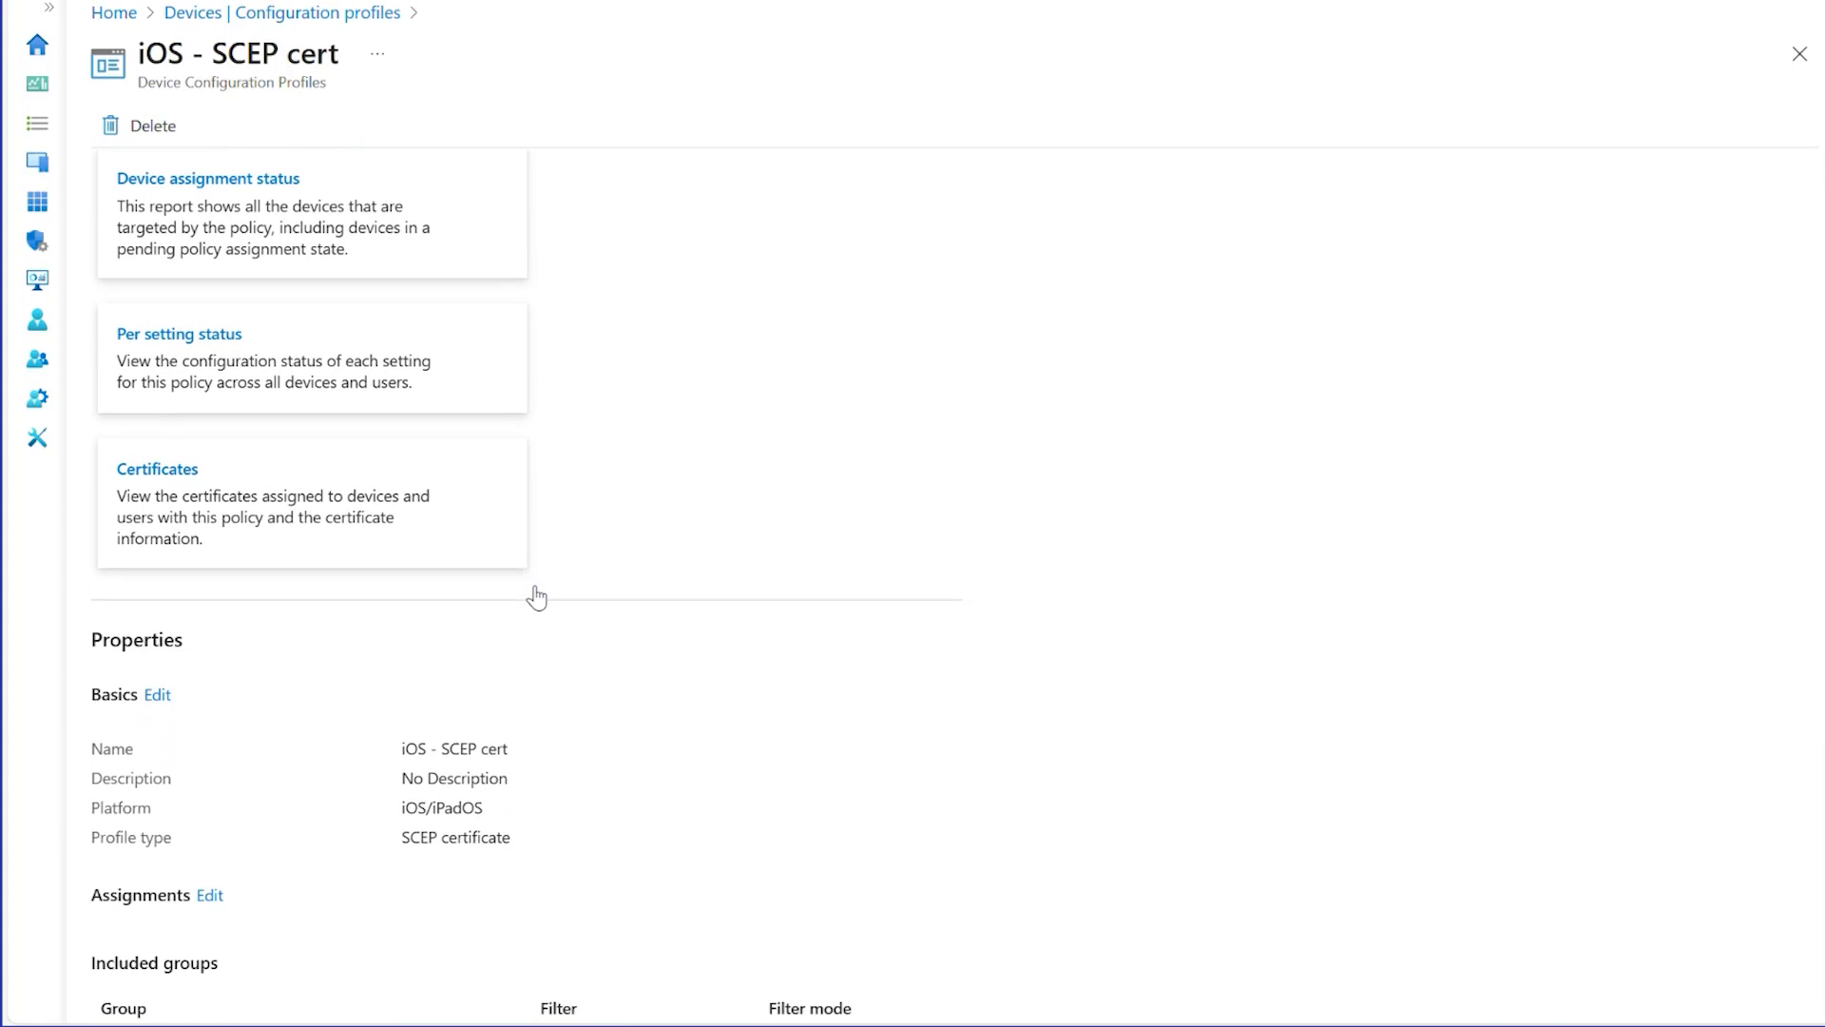
{"action": "scroll", "coordinate": [537, 597], "scroll_direction": "down", "scroll_amount": 3}
{"action": "scroll", "coordinate": [537, 596], "scroll_direction": "down", "scroll_amount": 2}
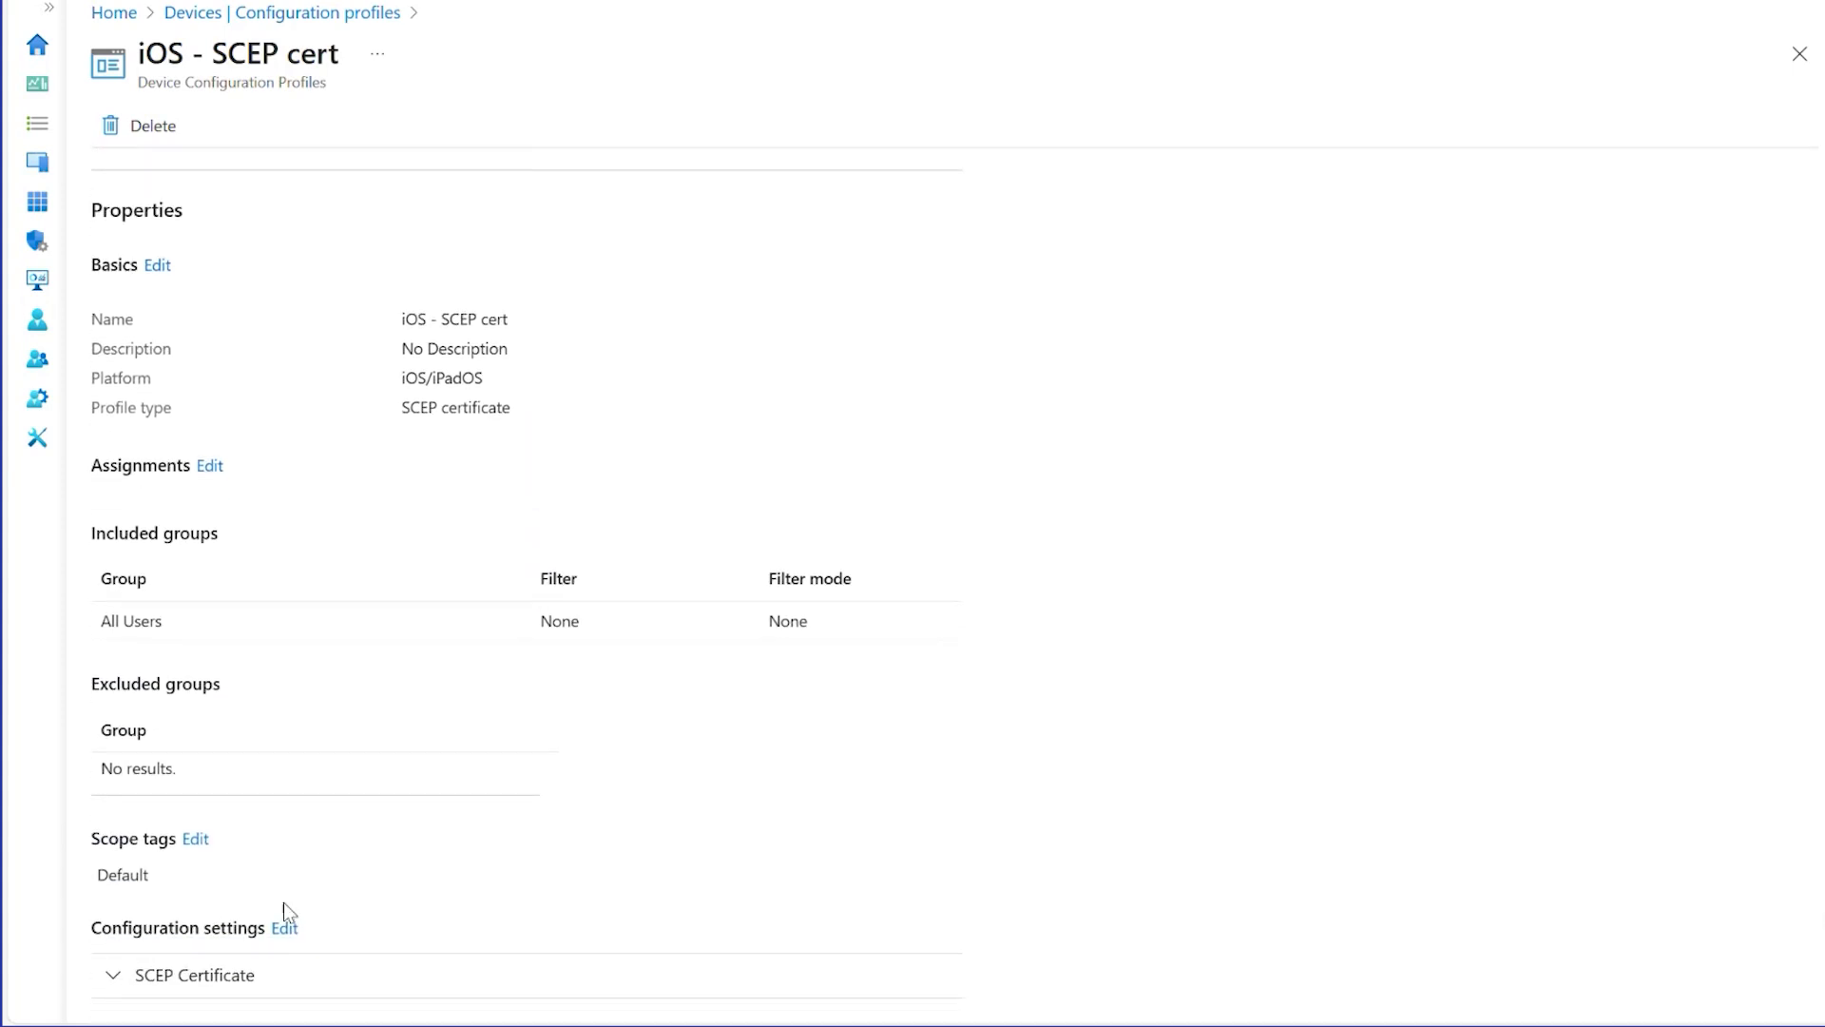
{"action": "scroll", "coordinate": [283, 902], "scroll_direction": "down", "scroll_amount": 5}
Swap the profile's old SCEP server URL for the pasted Cloud PKI URL, then review and save
{"action": "left_click", "coordinate": [290, 179]}
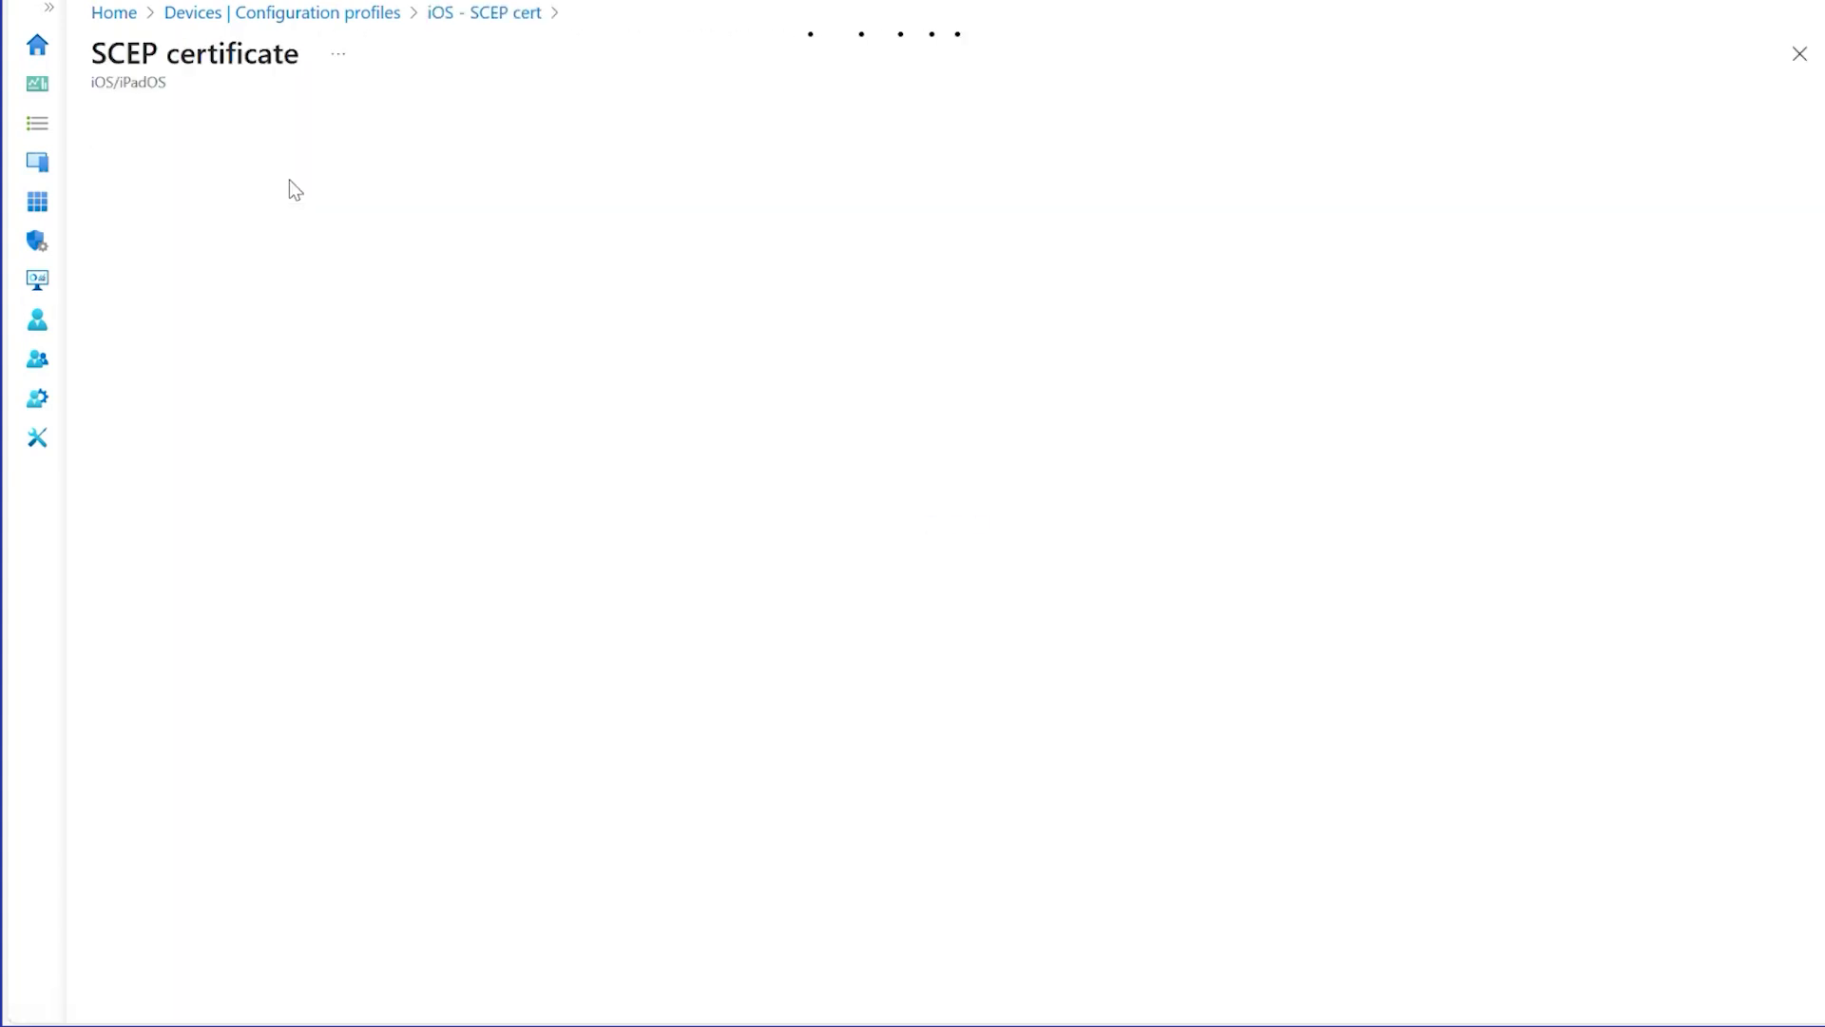
{"action": "scroll", "coordinate": [1095, 583], "scroll_direction": "down", "scroll_amount": 1}
{"action": "scroll", "coordinate": [1093, 582], "scroll_direction": "down", "scroll_amount": 2}
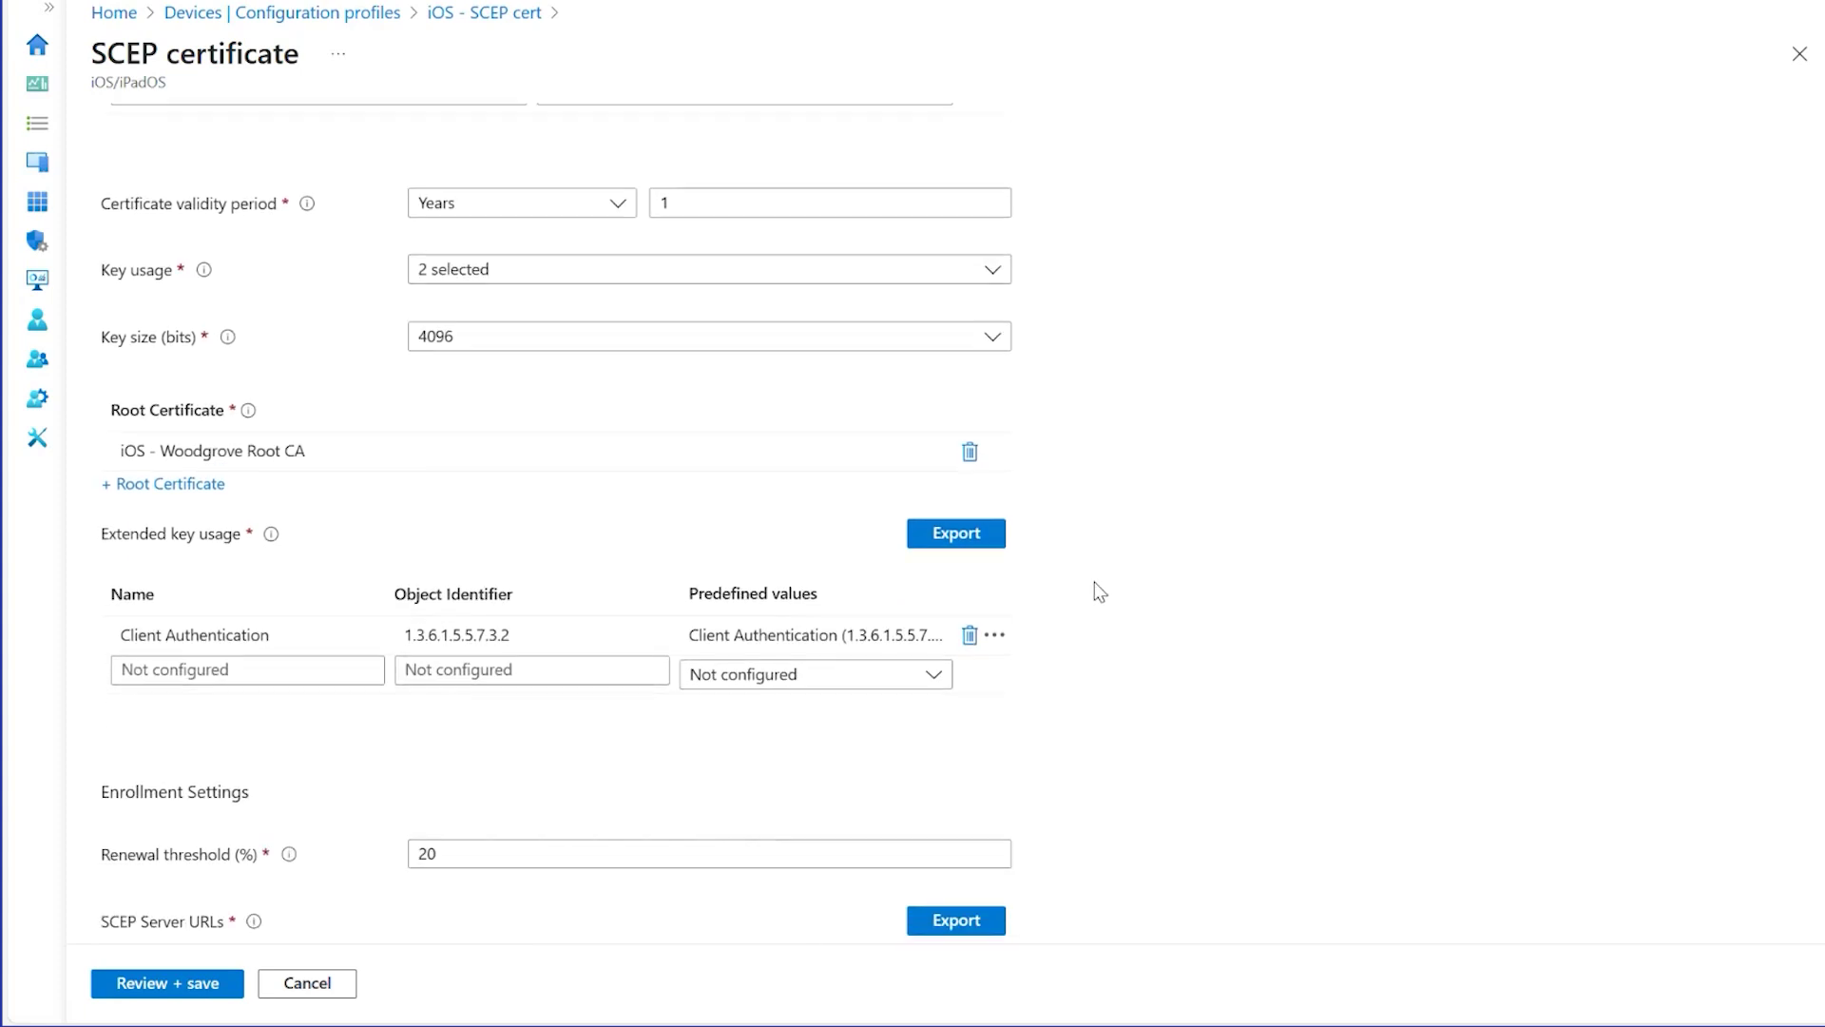
{"action": "scroll", "coordinate": [1094, 581], "scroll_direction": "down", "scroll_amount": 1}
{"action": "scroll", "coordinate": [1094, 582], "scroll_direction": "down", "scroll_amount": 1}
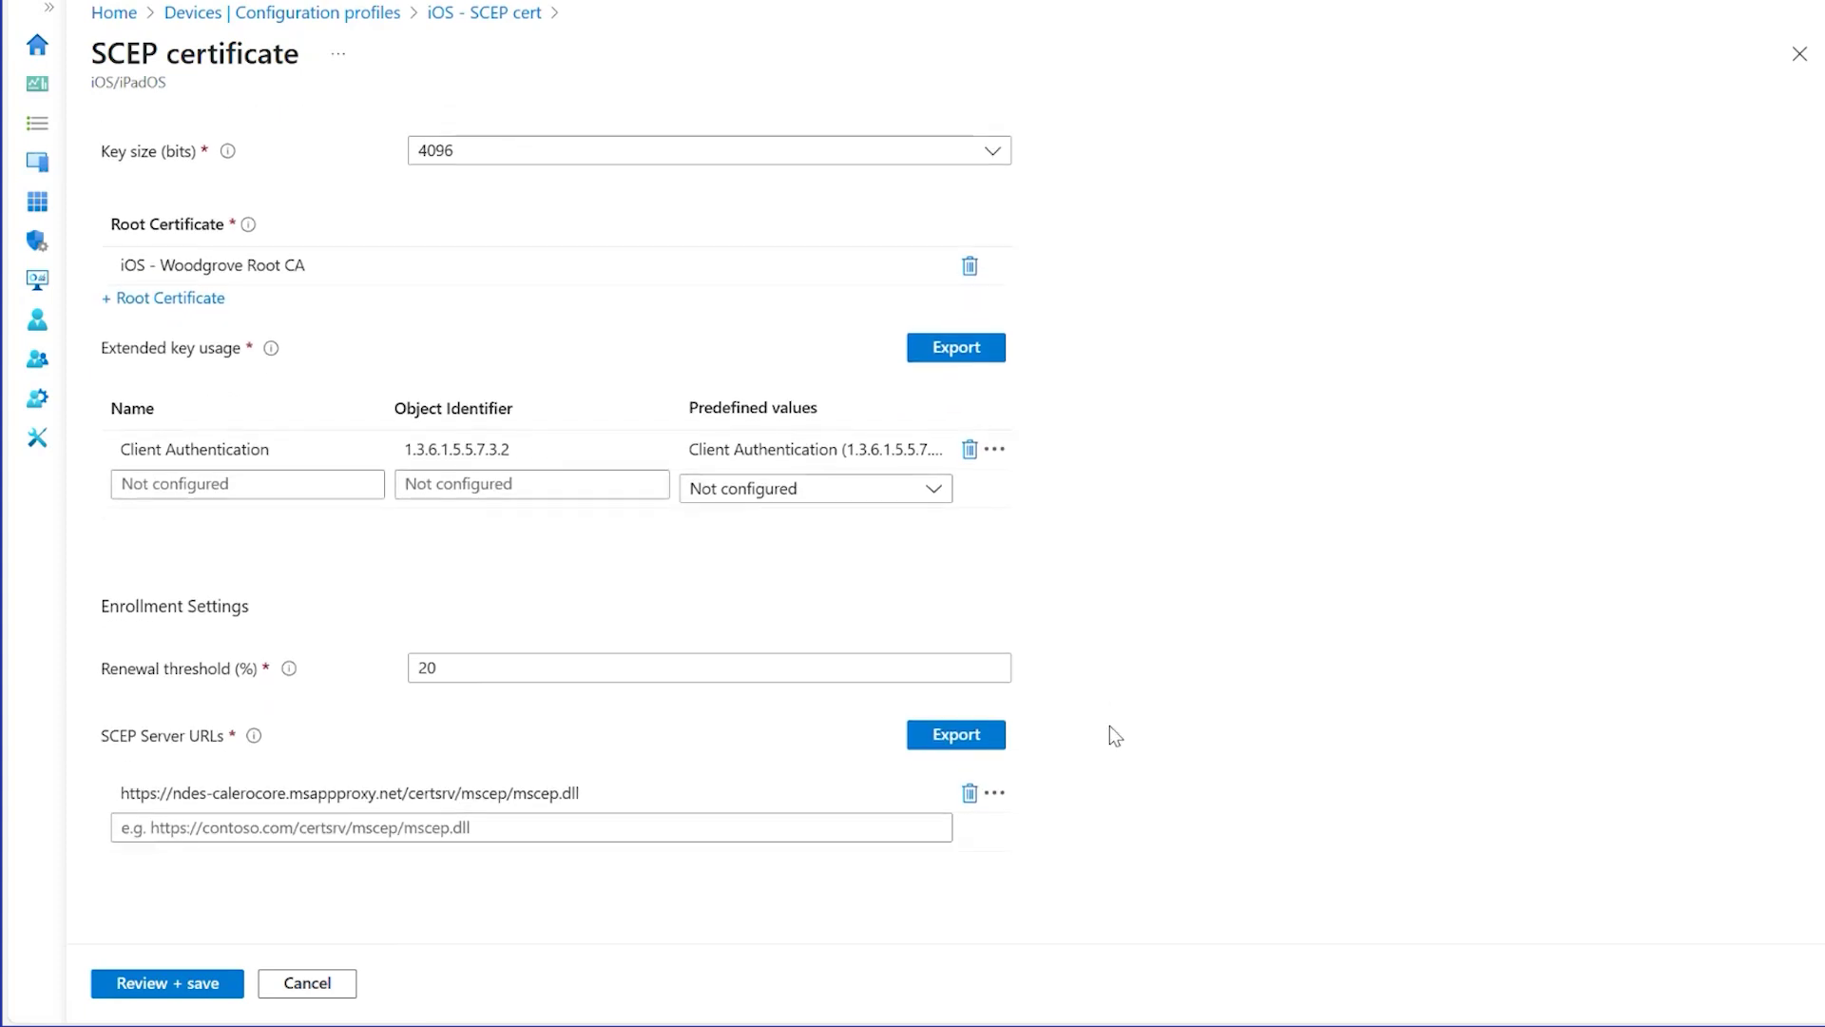
{"action": "left_click", "coordinate": [971, 797]}
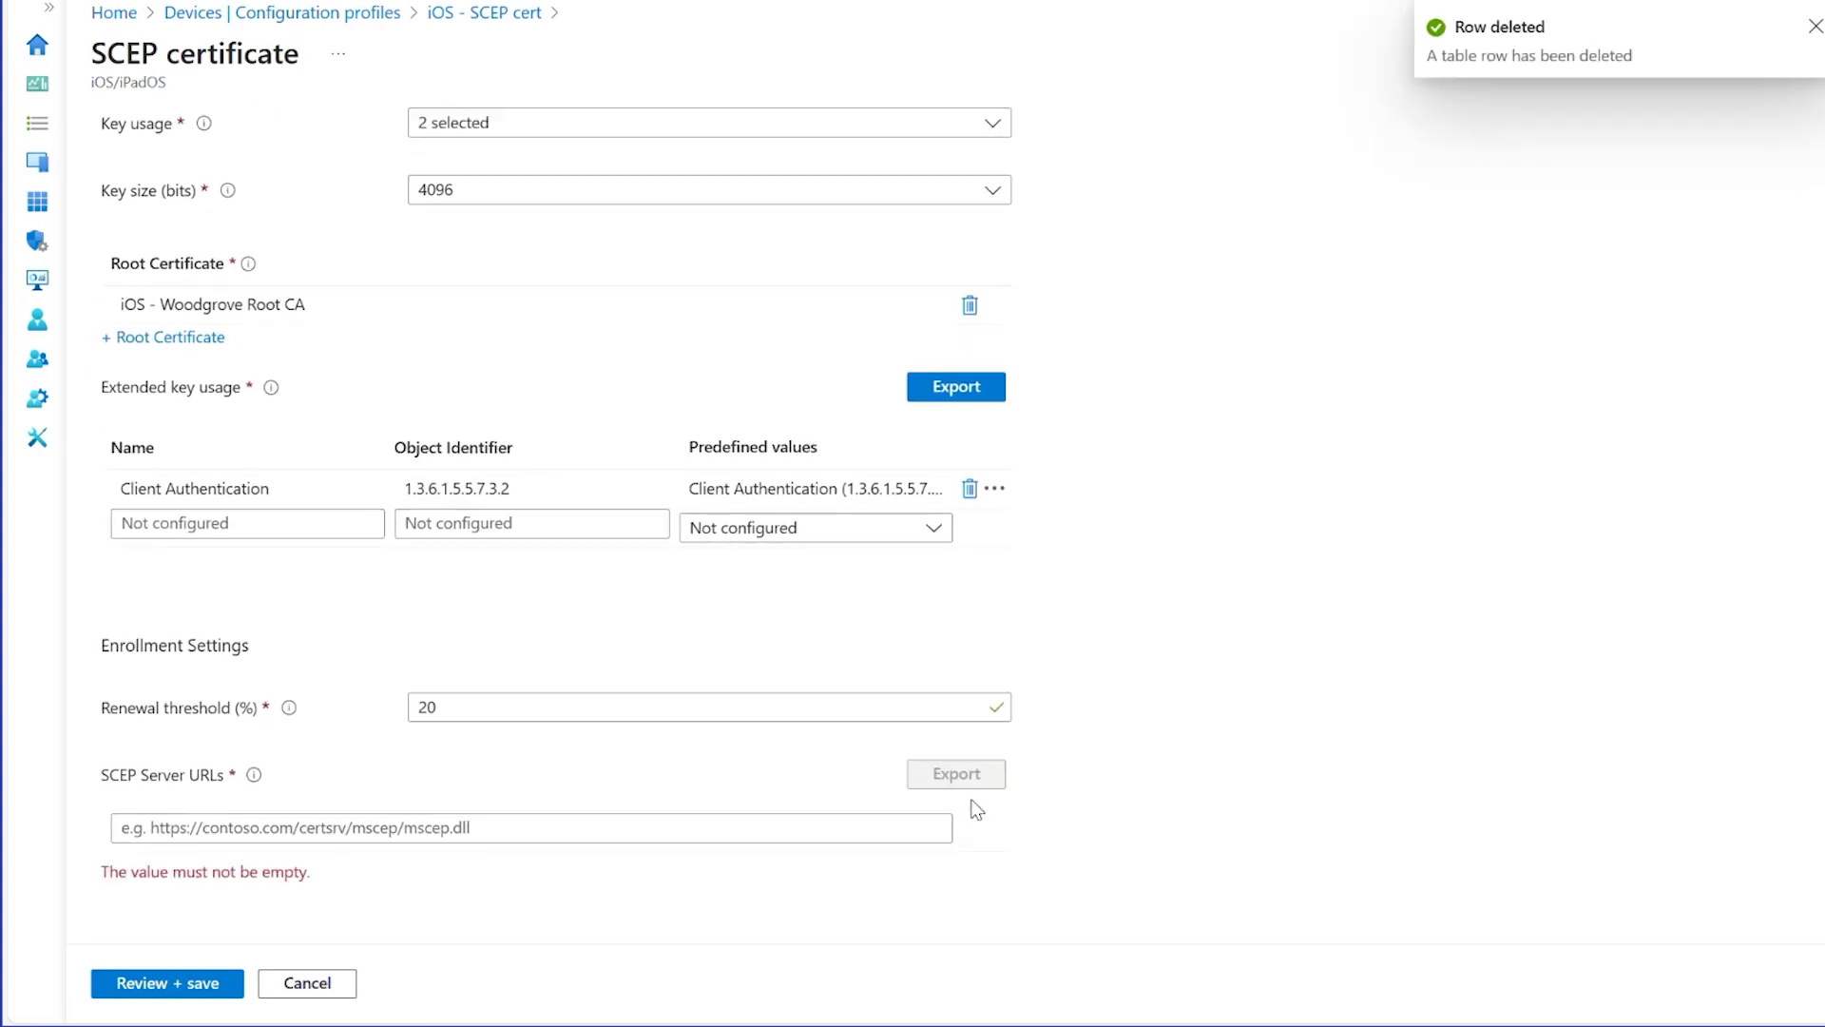
{"action": "left_click", "coordinate": [897, 827]}
{"action": "key", "text": "ctrl+v"}
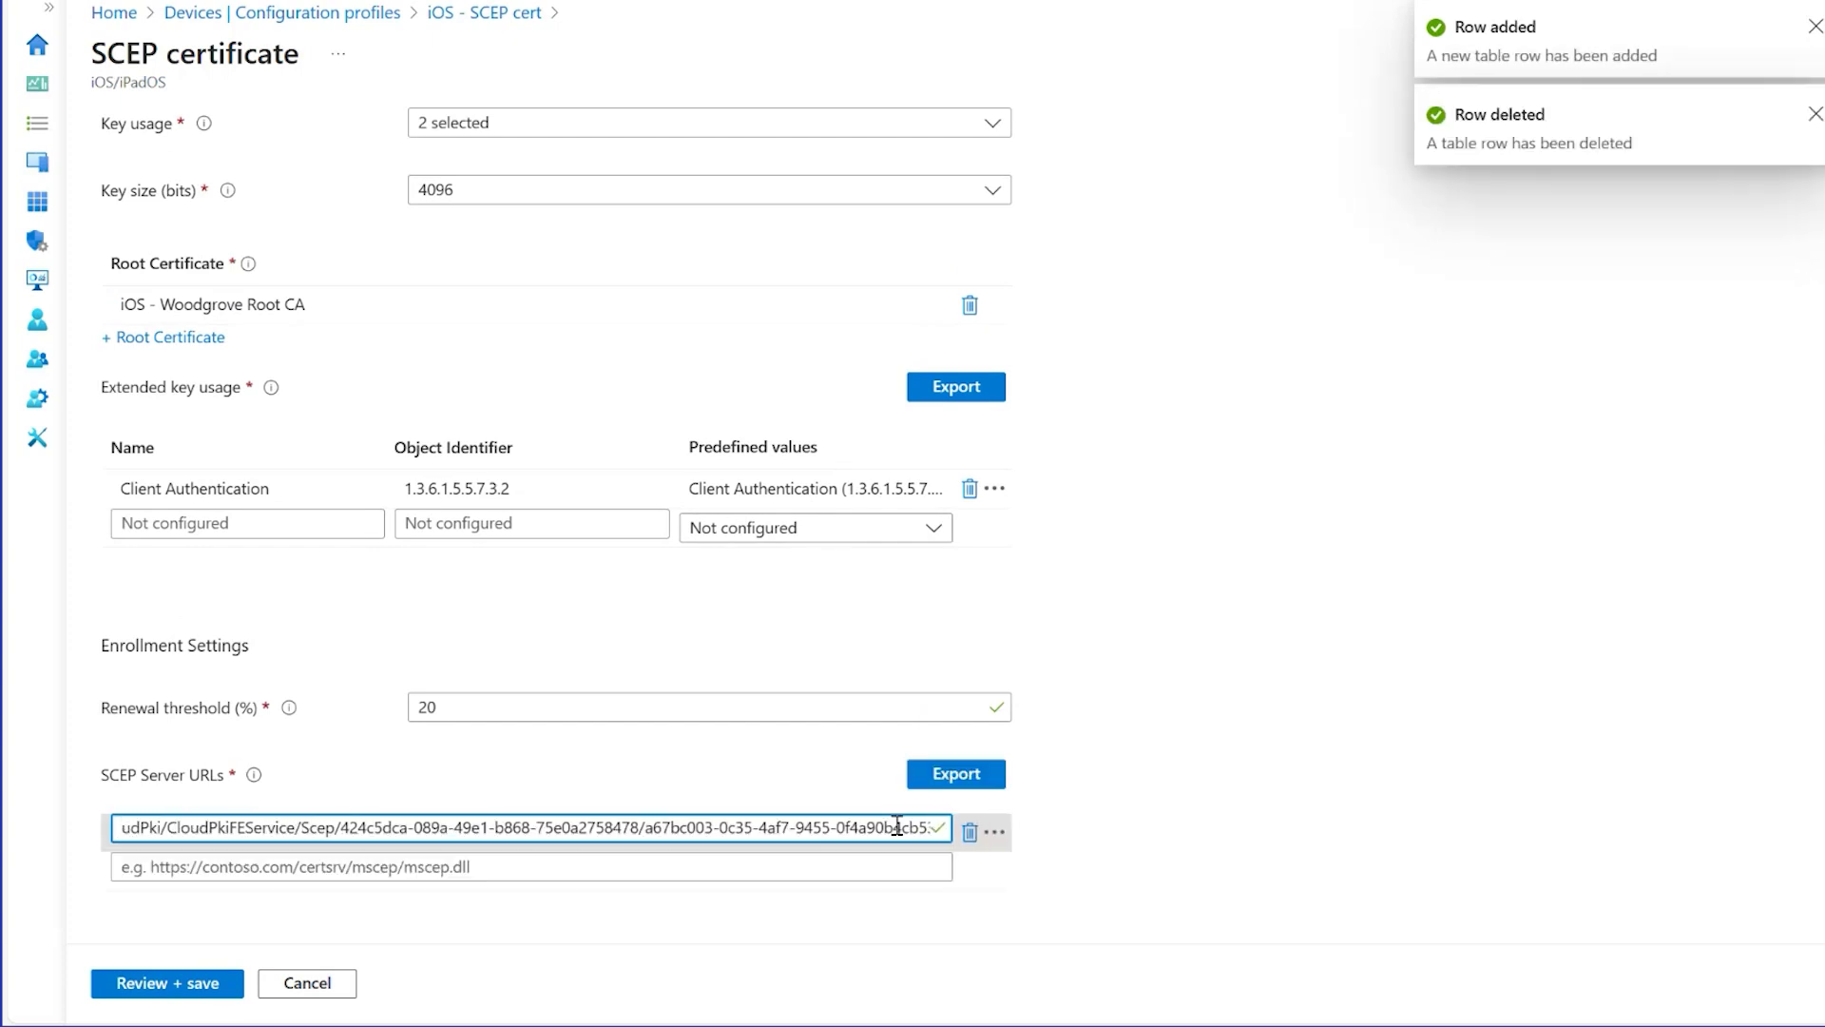
{"action": "left_click", "coordinate": [192, 984]}
{"action": "scroll", "coordinate": [613, 777], "scroll_direction": "down", "scroll_amount": 3}
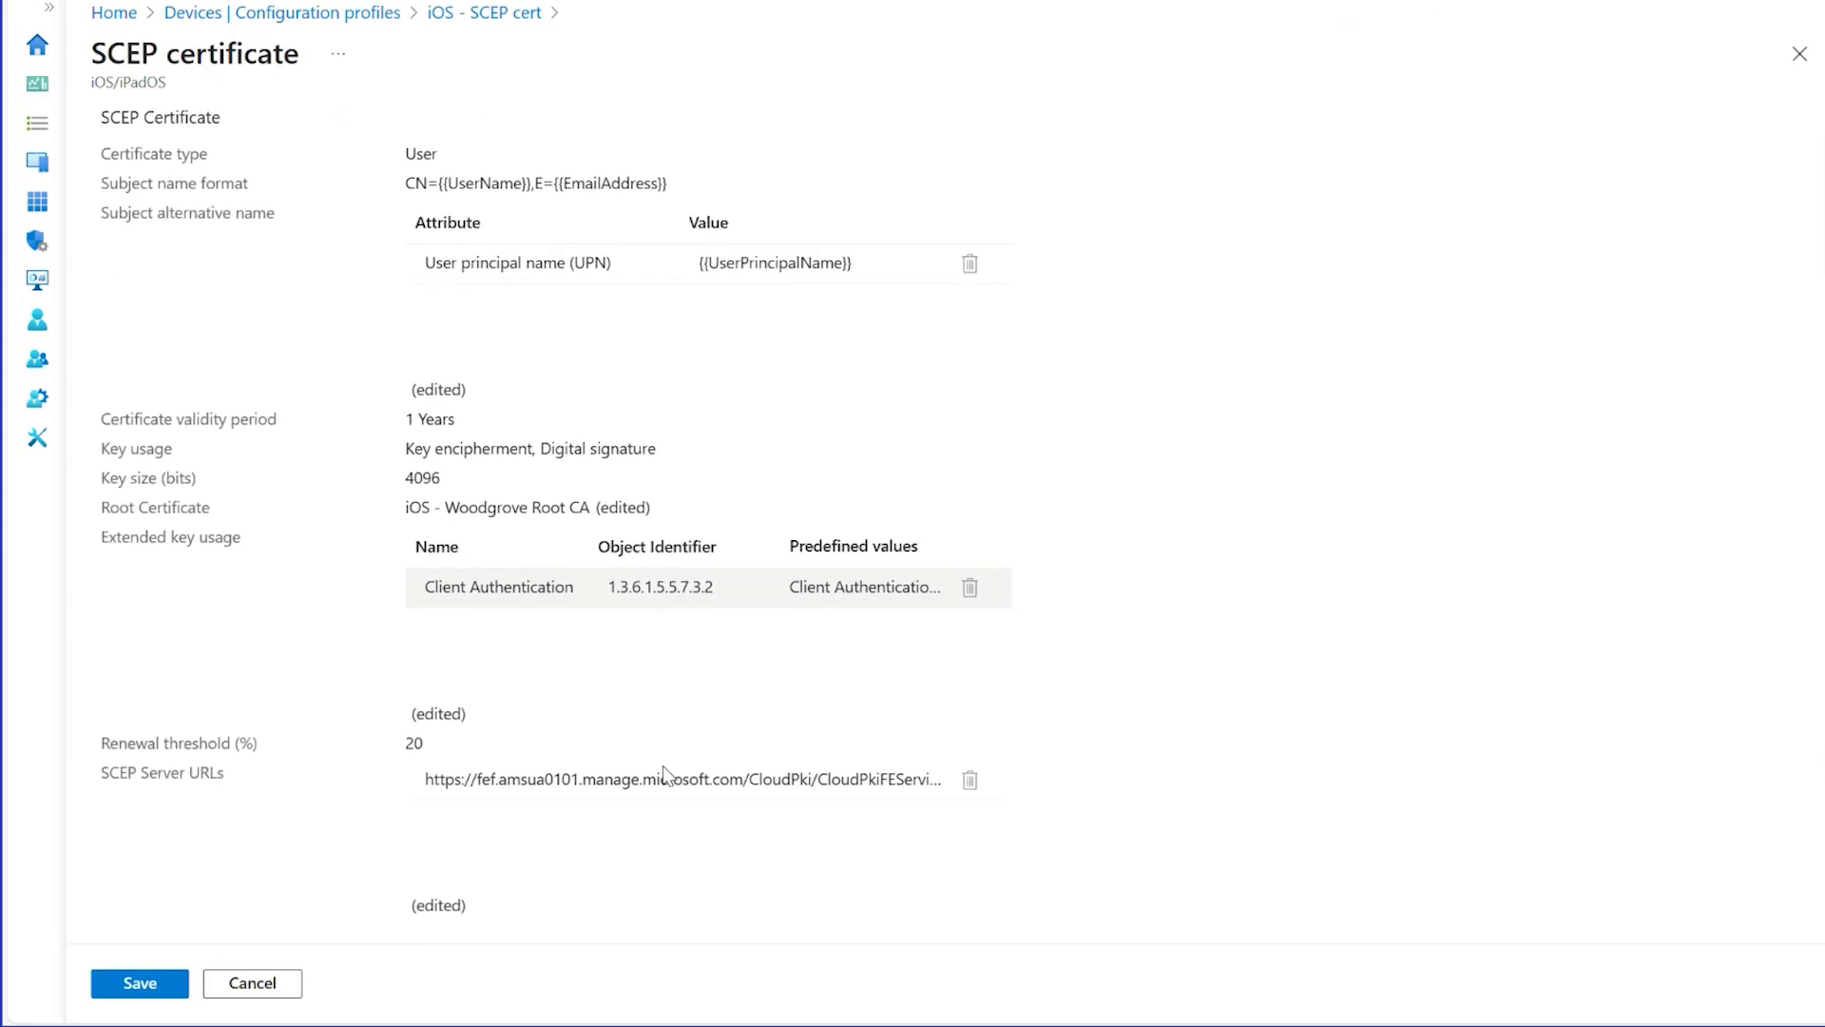
{"action": "left_click", "coordinate": [141, 984]}
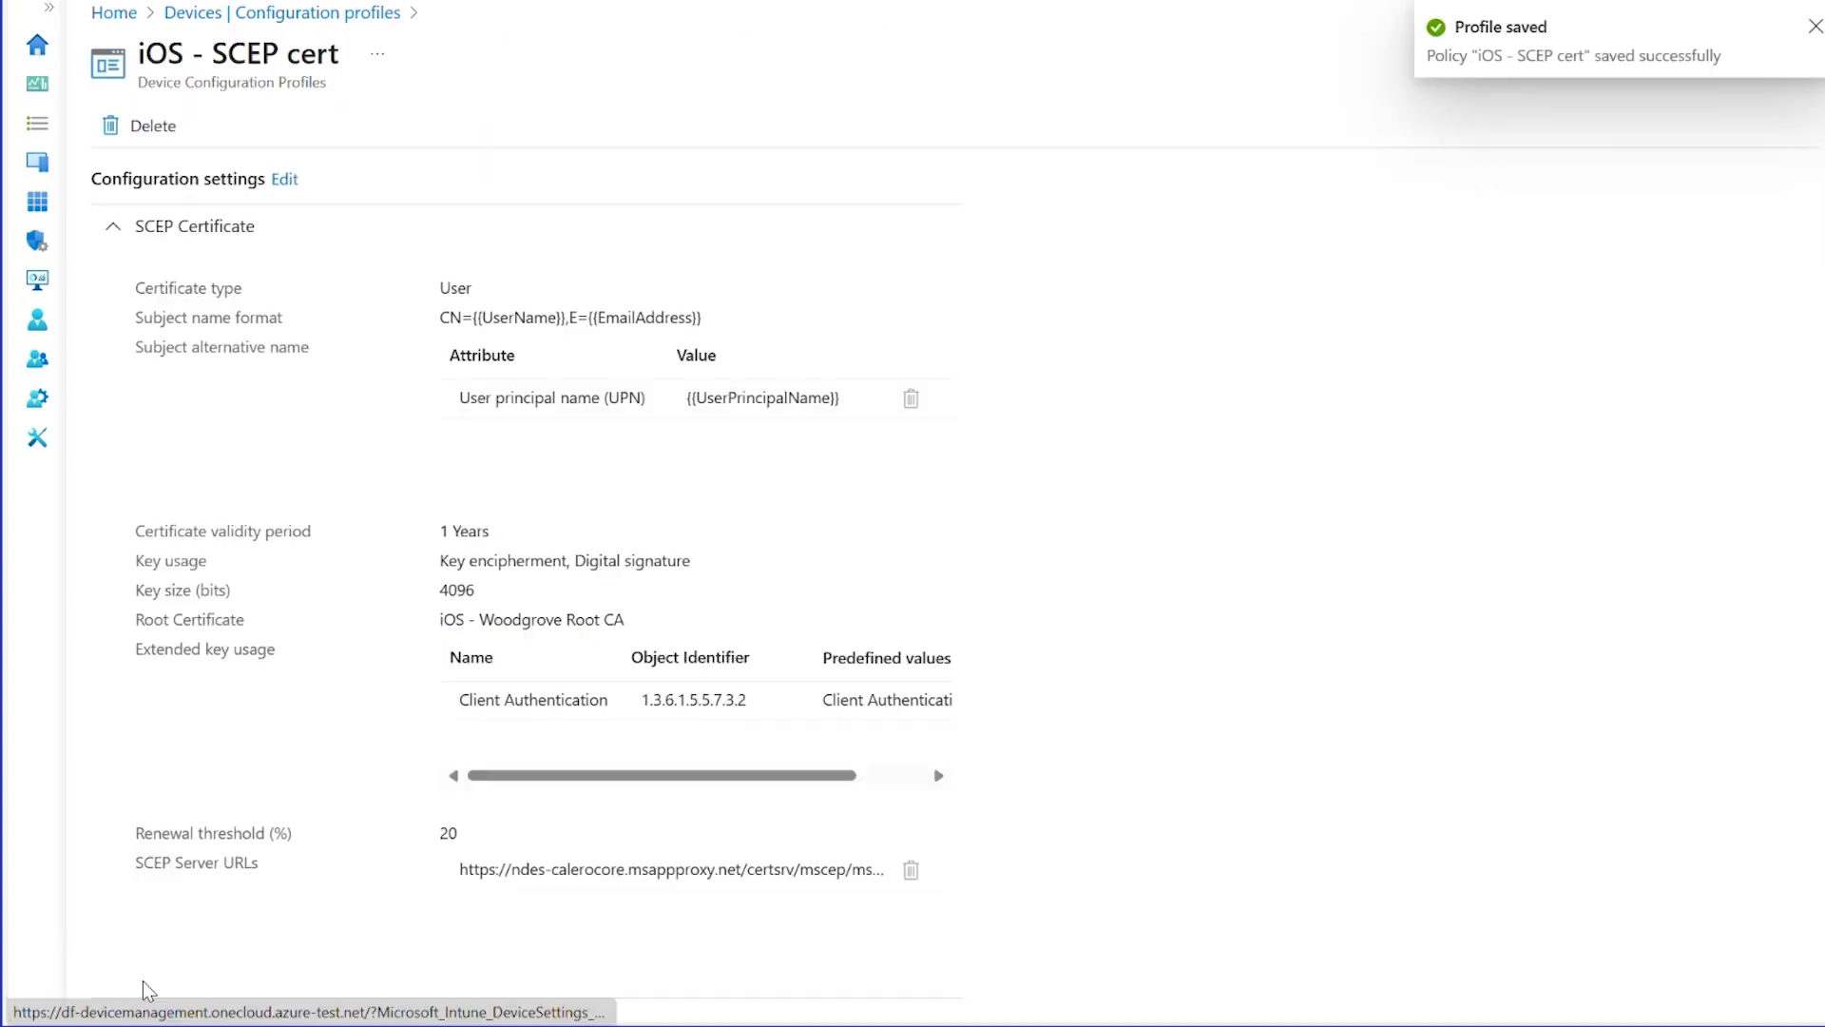
Open the iOS - Corporate Wi-Fi profile and expand its Wi-Fi configuration settings
{"action": "left_click", "coordinate": [385, 14]}
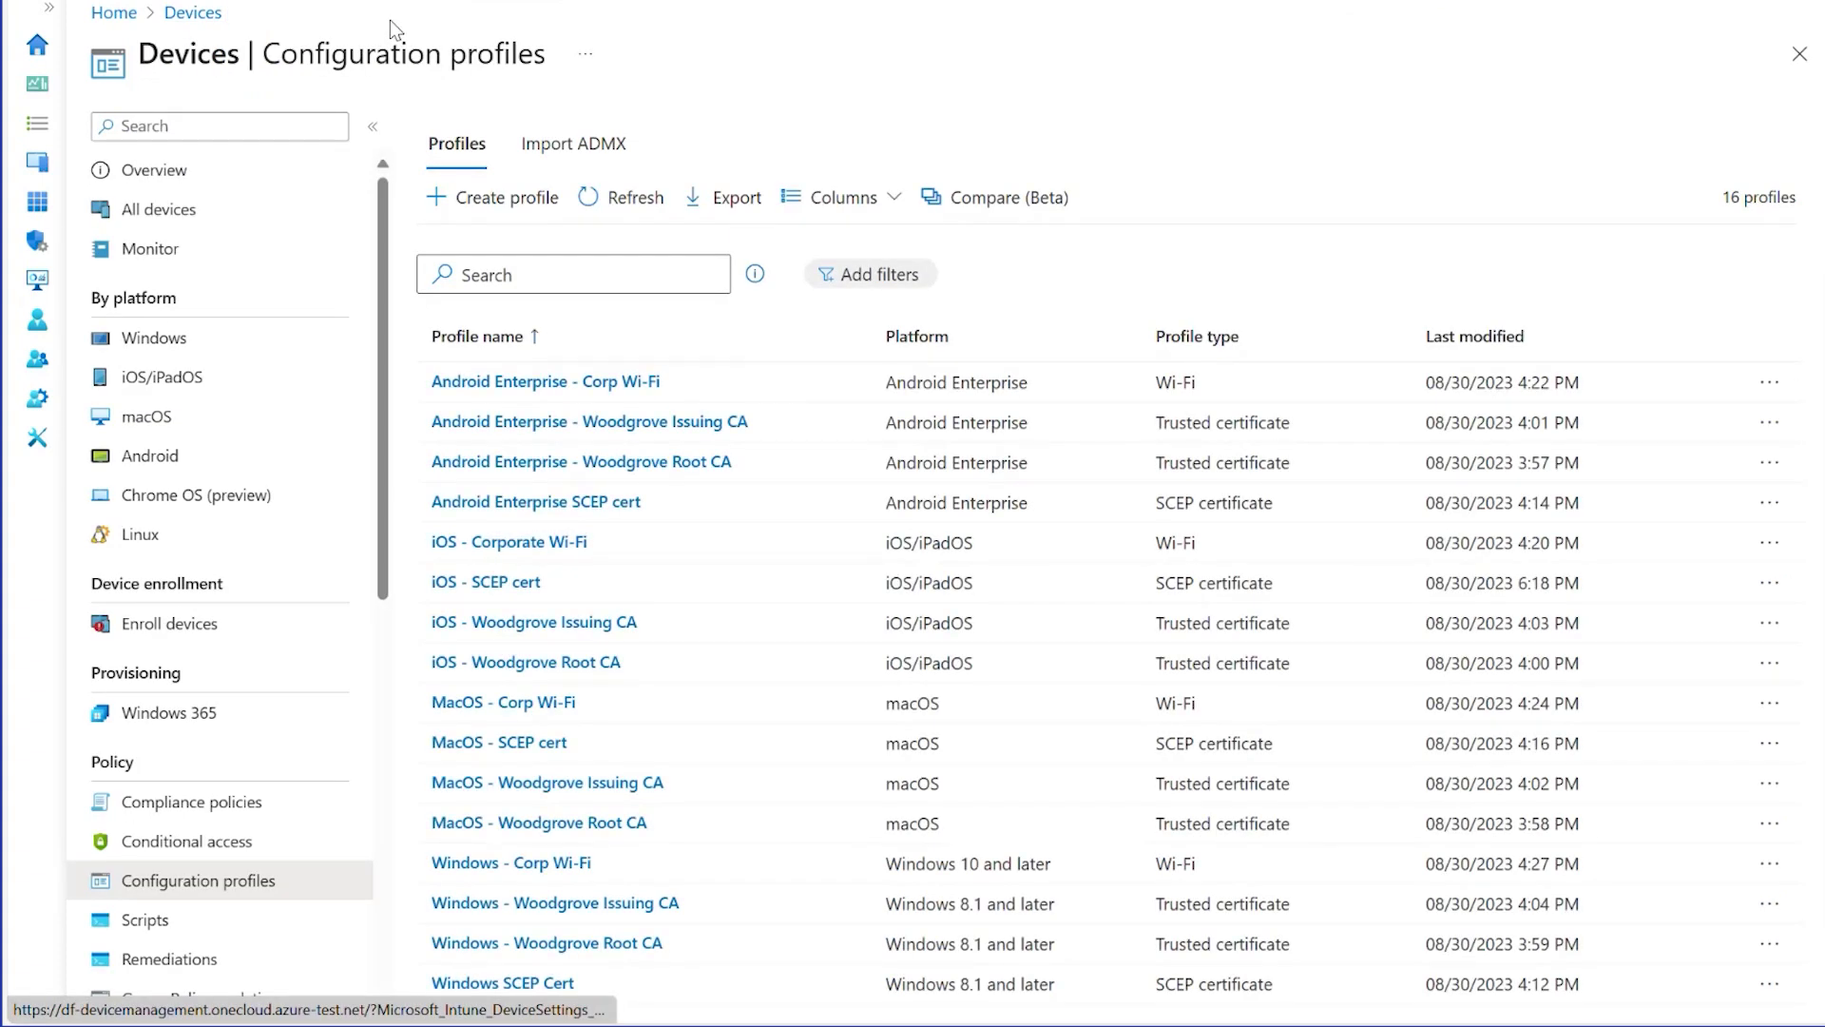
{"action": "left_click", "coordinate": [574, 551]}
{"action": "scroll", "coordinate": [583, 557], "scroll_direction": "down", "scroll_amount": 1}
{"action": "scroll", "coordinate": [583, 558], "scroll_direction": "down", "scroll_amount": 2}
{"action": "scroll", "coordinate": [583, 558], "scroll_direction": "down", "scroll_amount": 1}
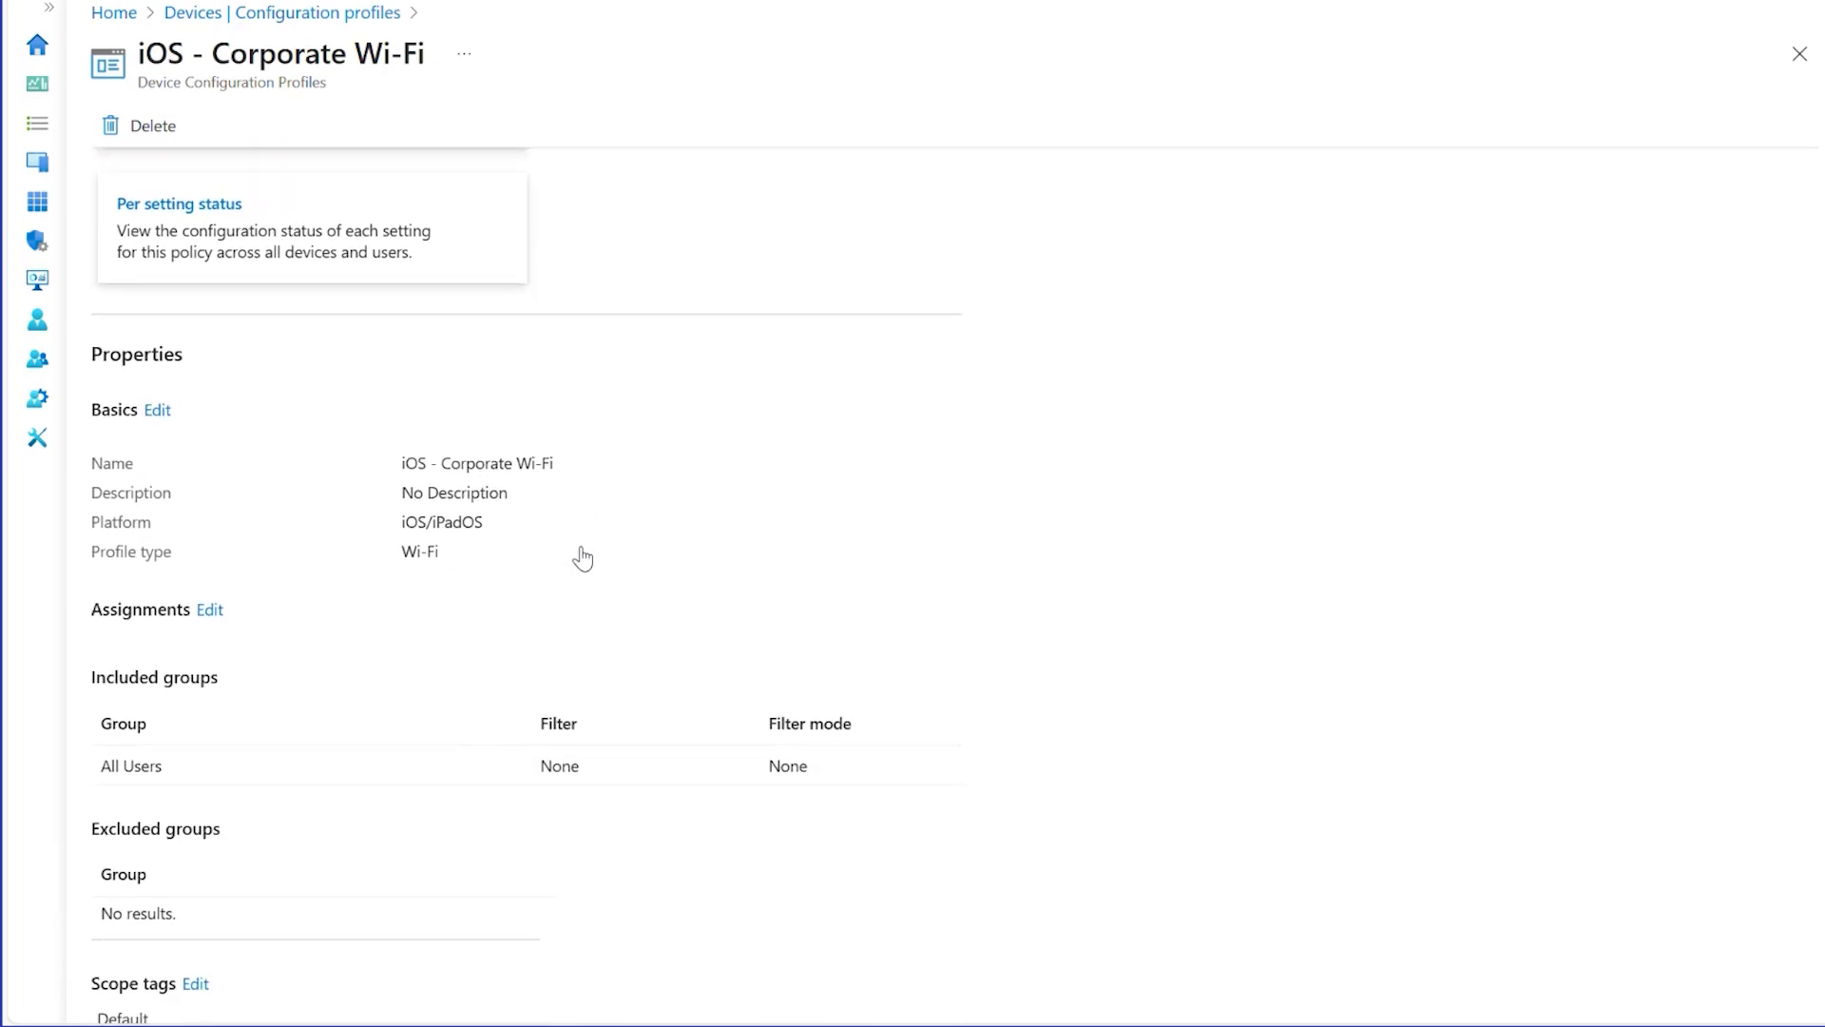
{"action": "scroll", "coordinate": [578, 563], "scroll_direction": "down", "scroll_amount": 1}
{"action": "scroll", "coordinate": [403, 775], "scroll_direction": "down", "scroll_amount": 1}
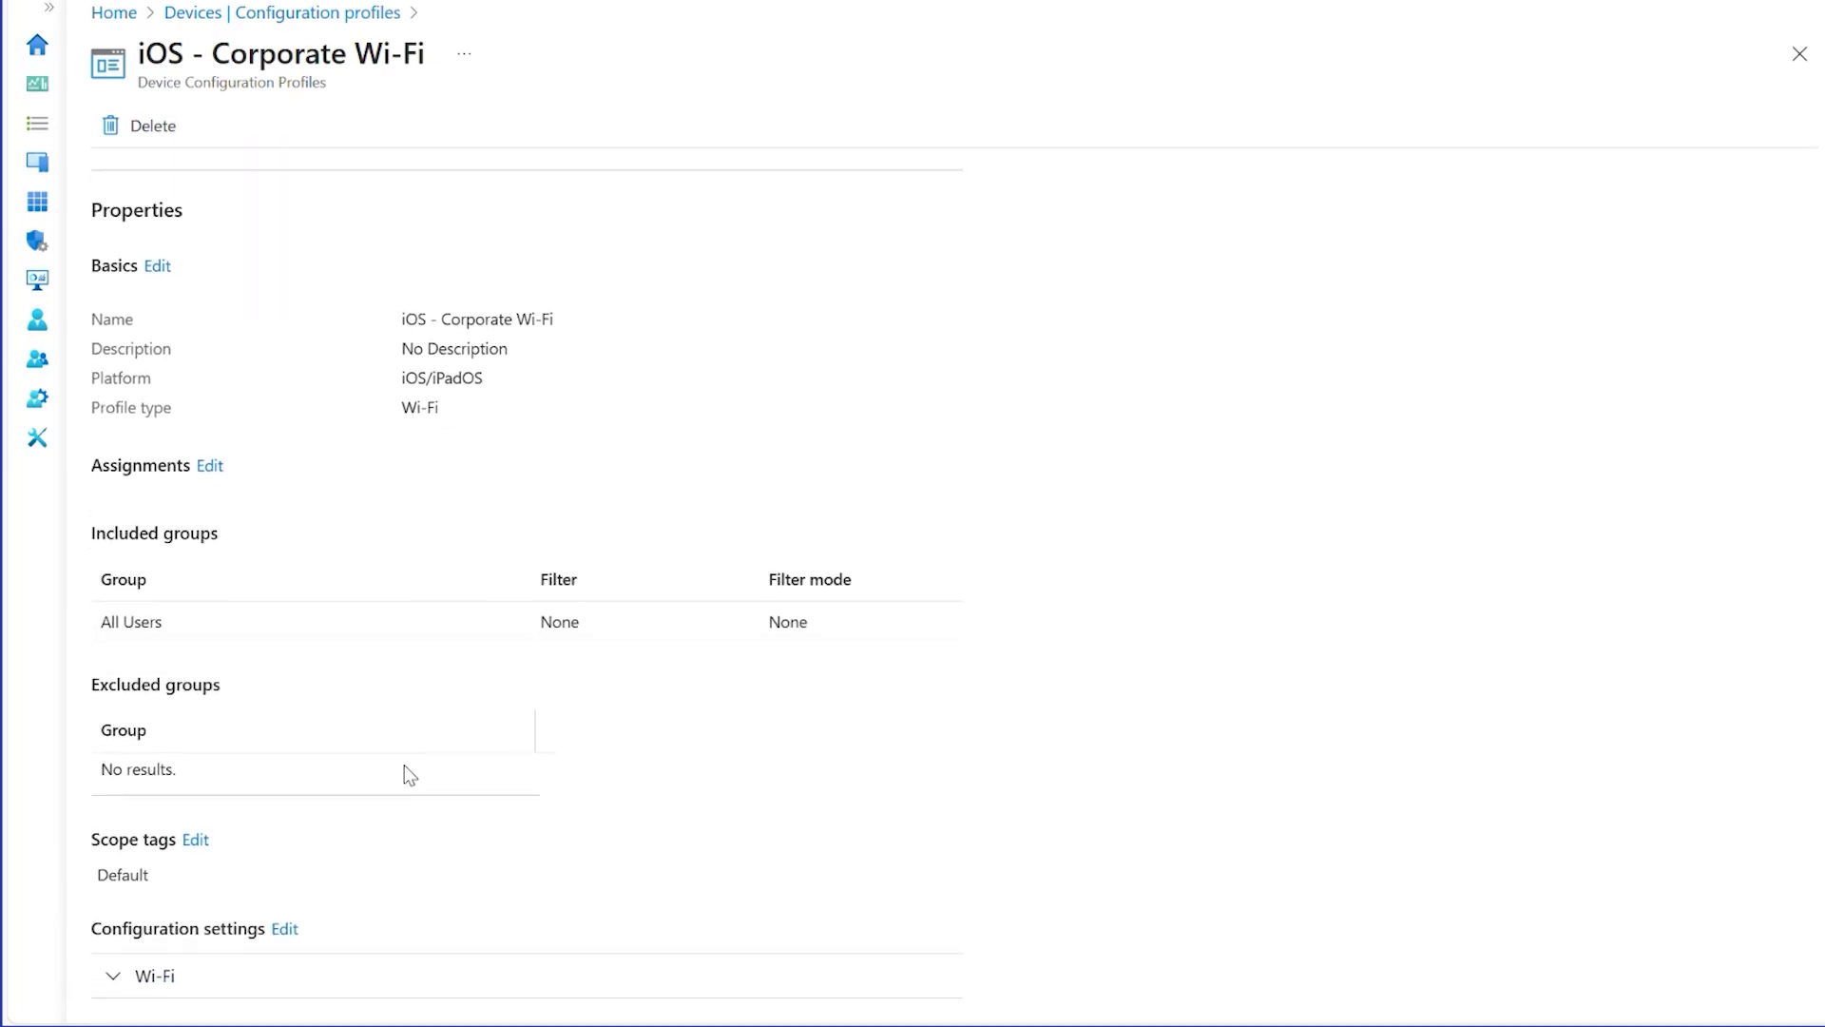
{"action": "left_click", "coordinate": [180, 981]}
{"action": "scroll", "coordinate": [981, 837], "scroll_direction": "down", "scroll_amount": 1}
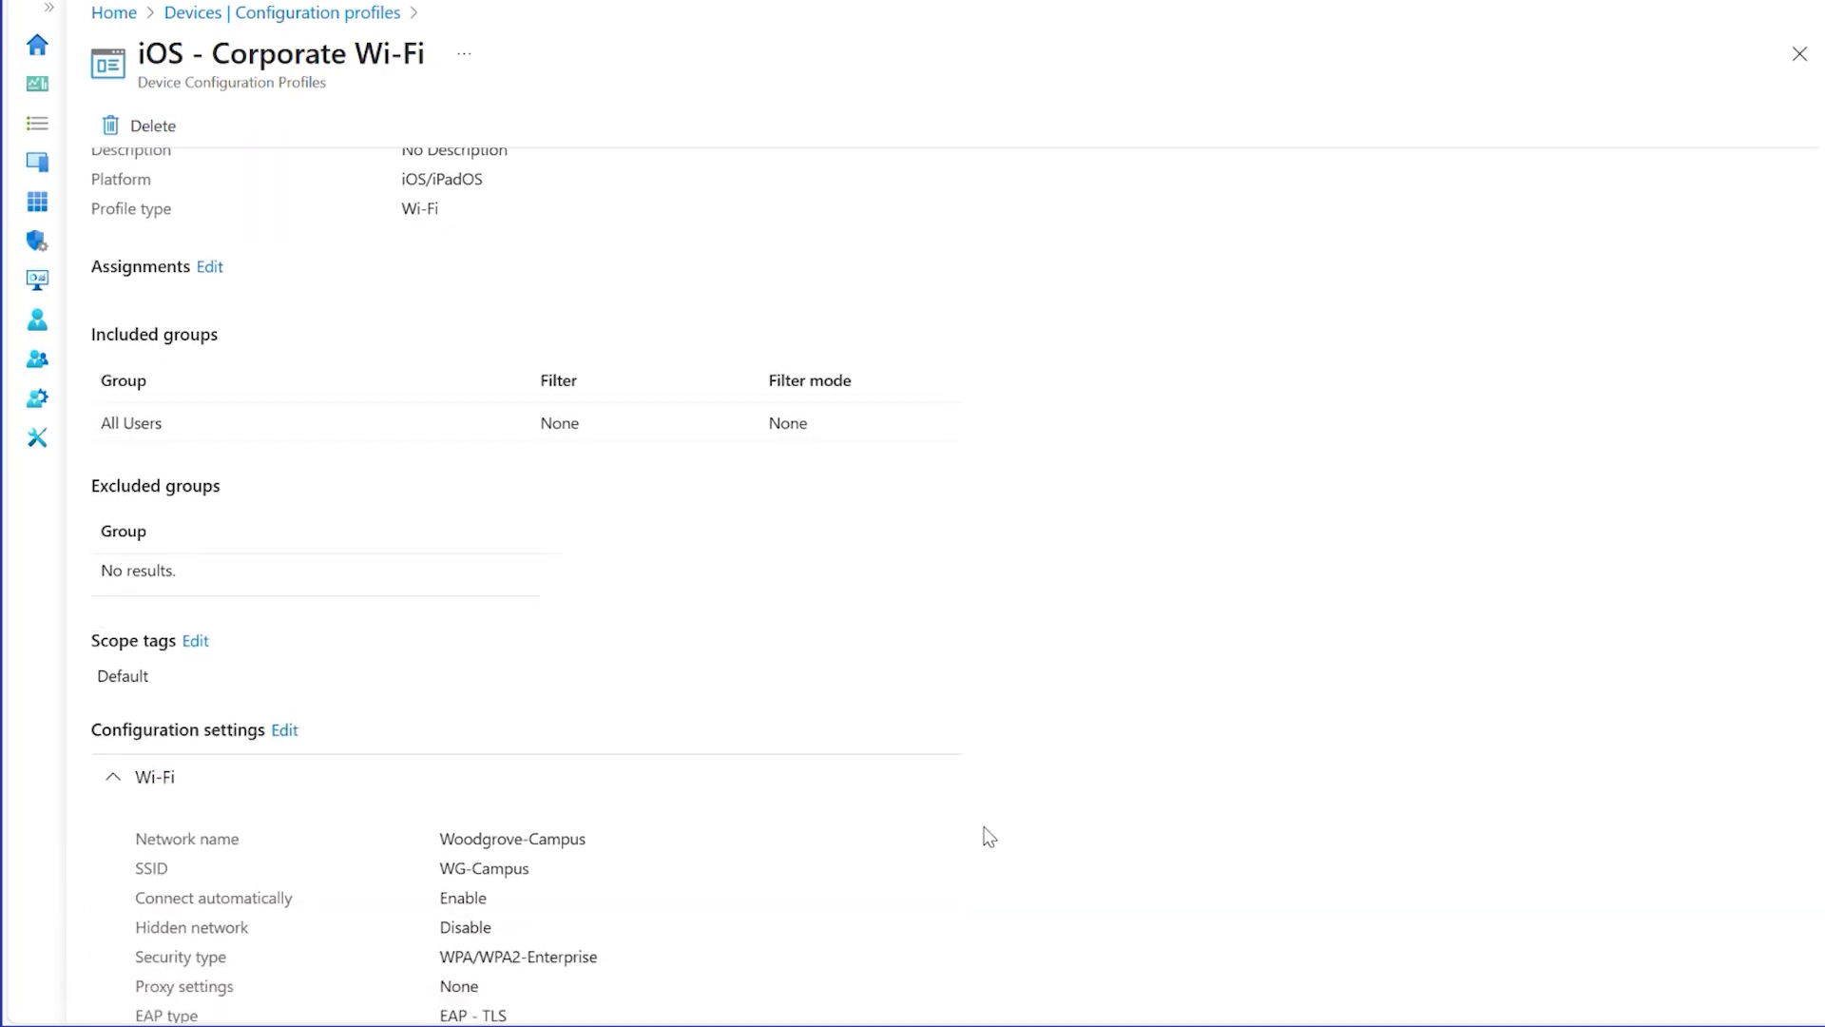
{"action": "scroll", "coordinate": [985, 835], "scroll_direction": "down", "scroll_amount": 2}
{"action": "scroll", "coordinate": [988, 835], "scroll_direction": "down", "scroll_amount": 1}
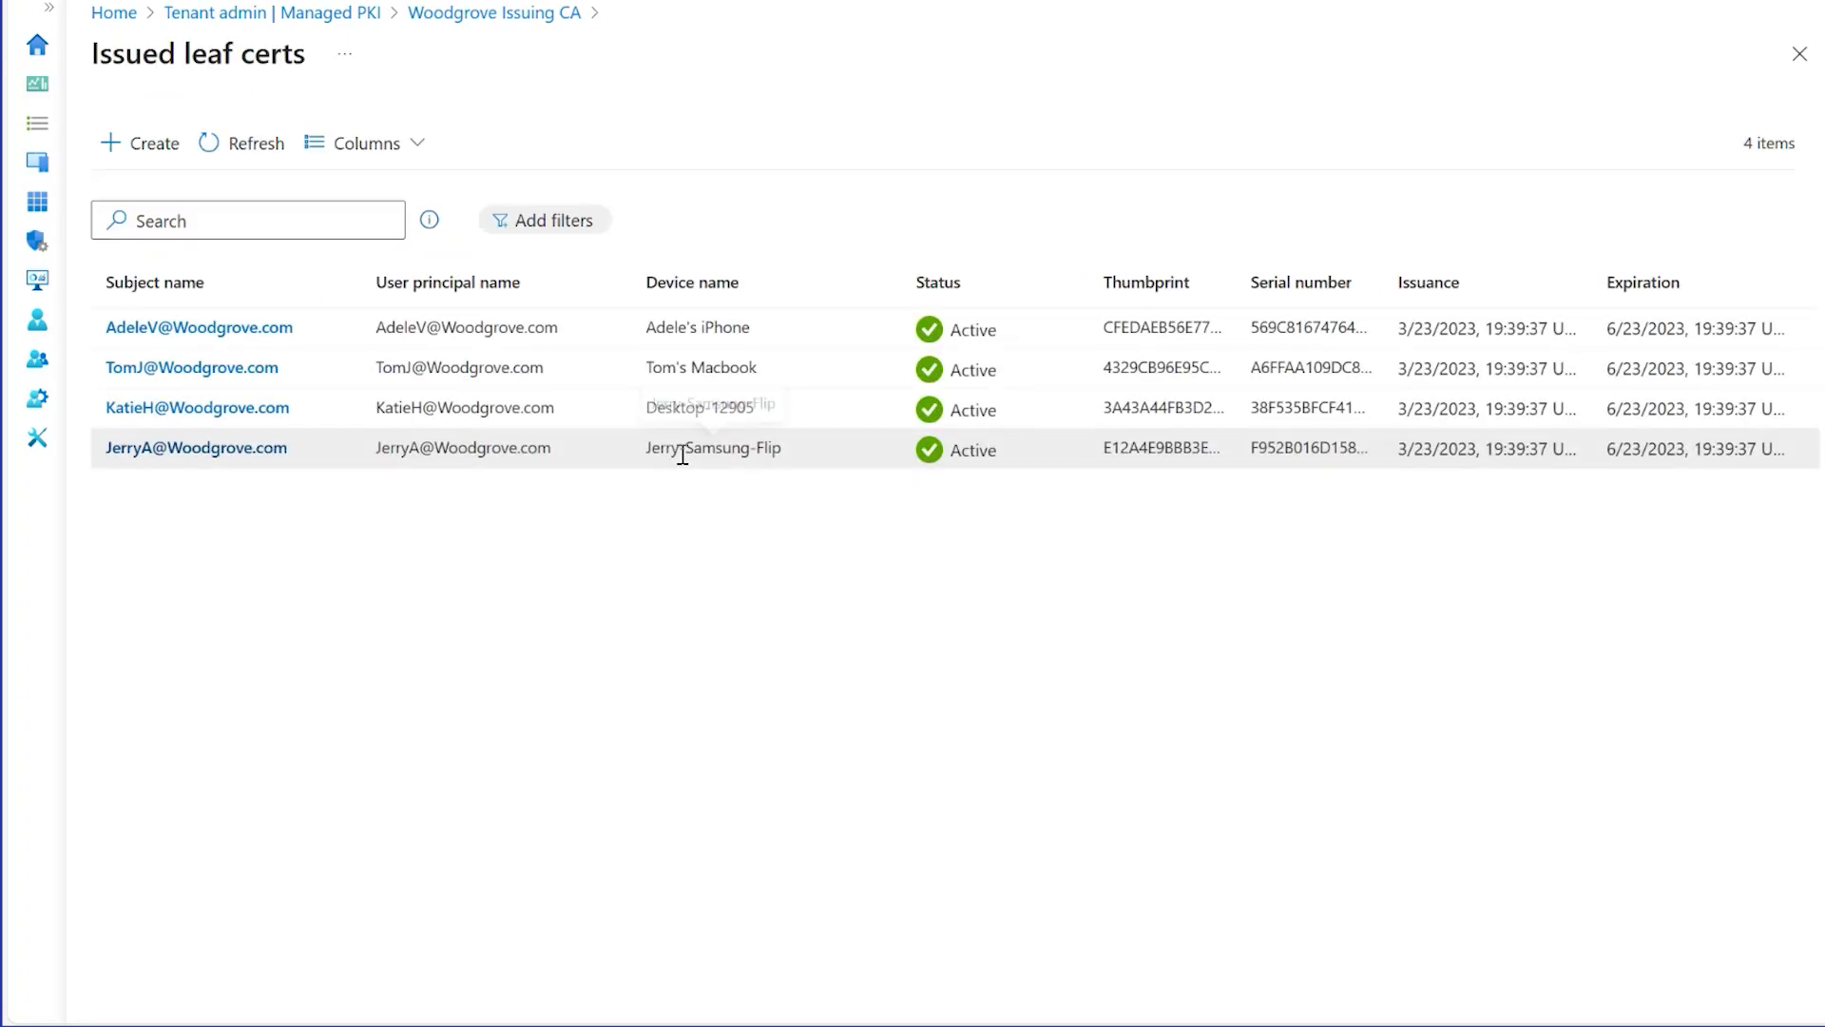
{"action": "left_click", "coordinate": [263, 339]}
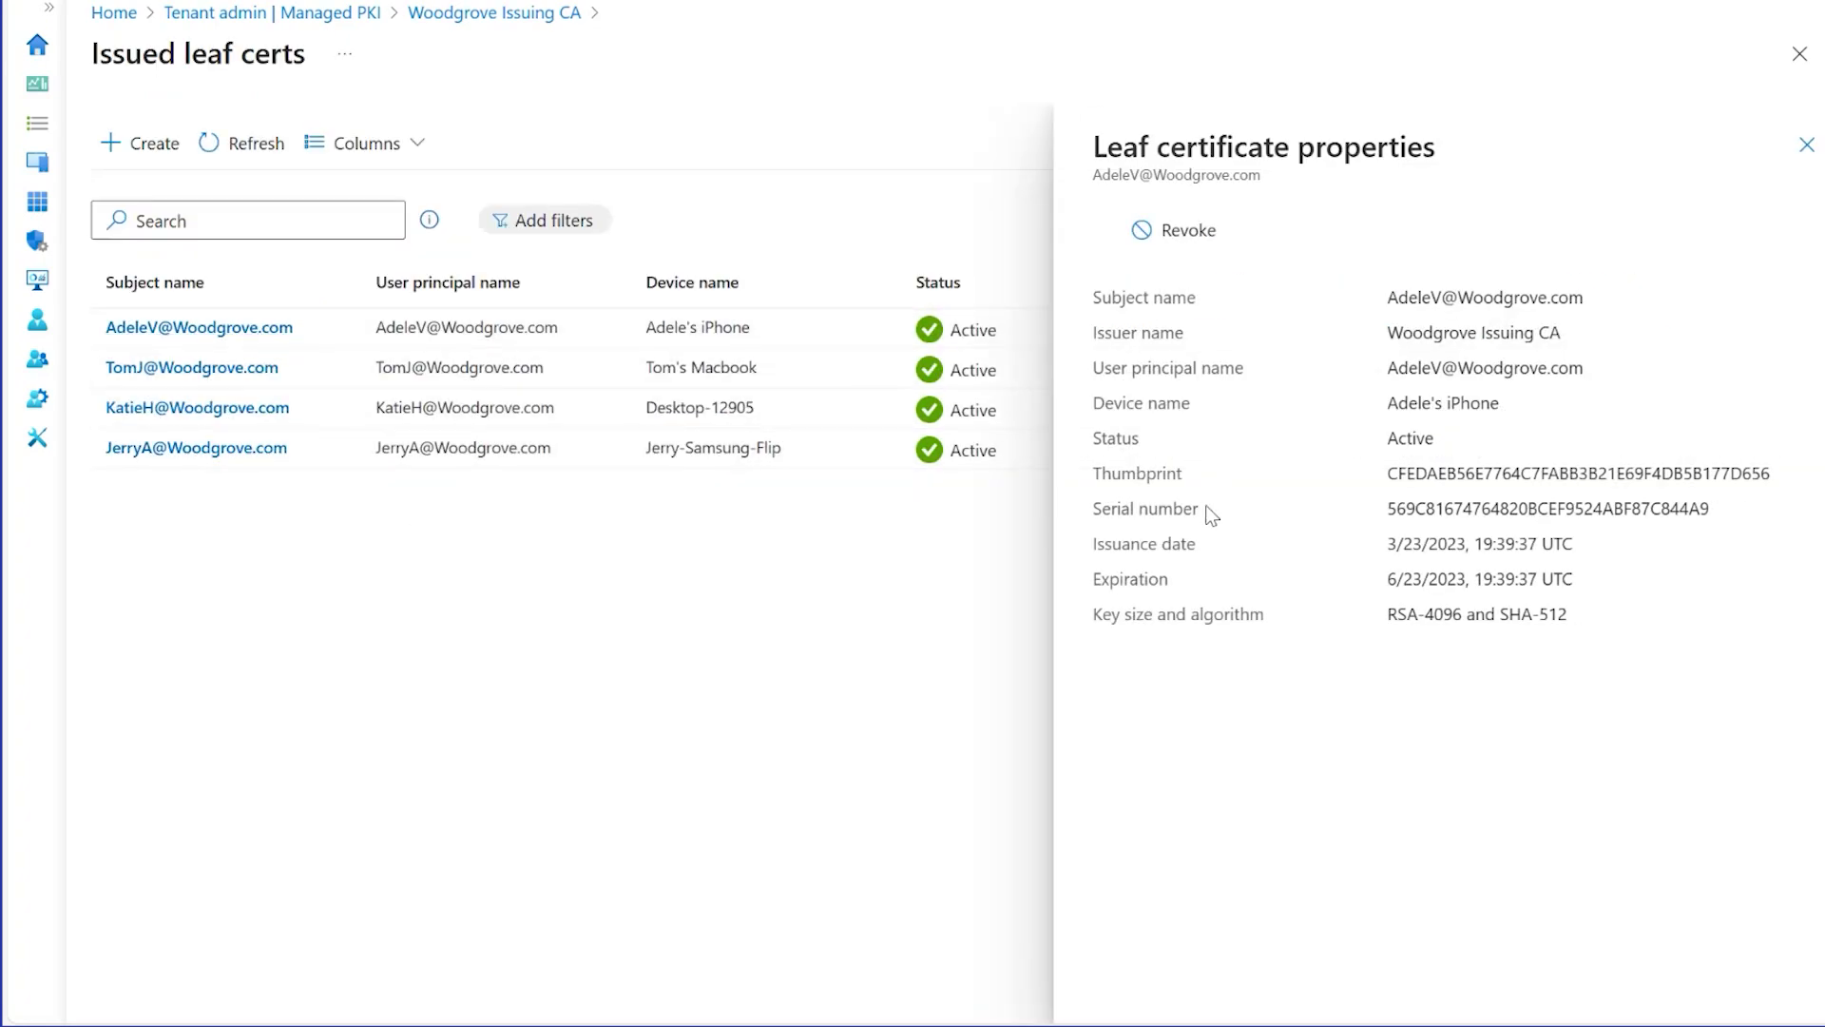